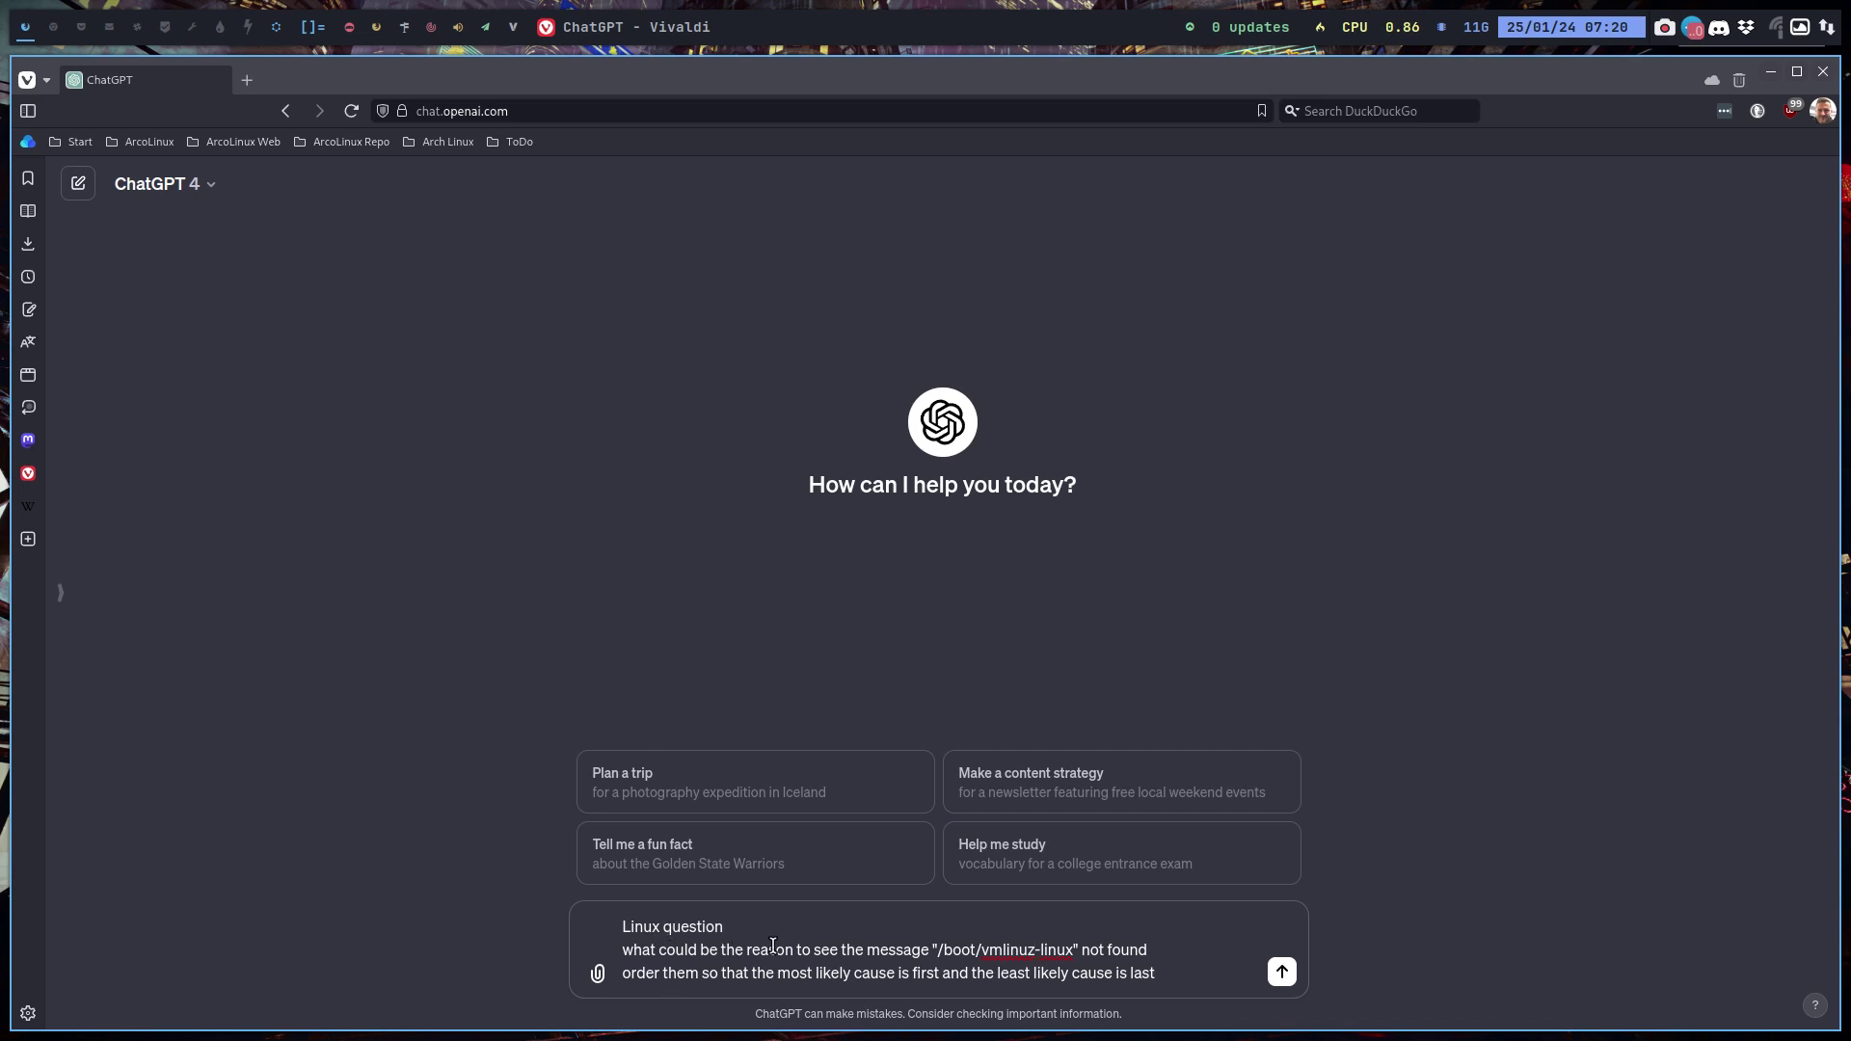
# Step: Enlarge the ChatGPT page and place the cursor in the prompt about the missing /boot/vmlinuz-linux
pyautogui.hotkey('ctrl', '+')
pyautogui.hotkey('ctrl', '+')
pyautogui.hotkey('ctrl', '+')
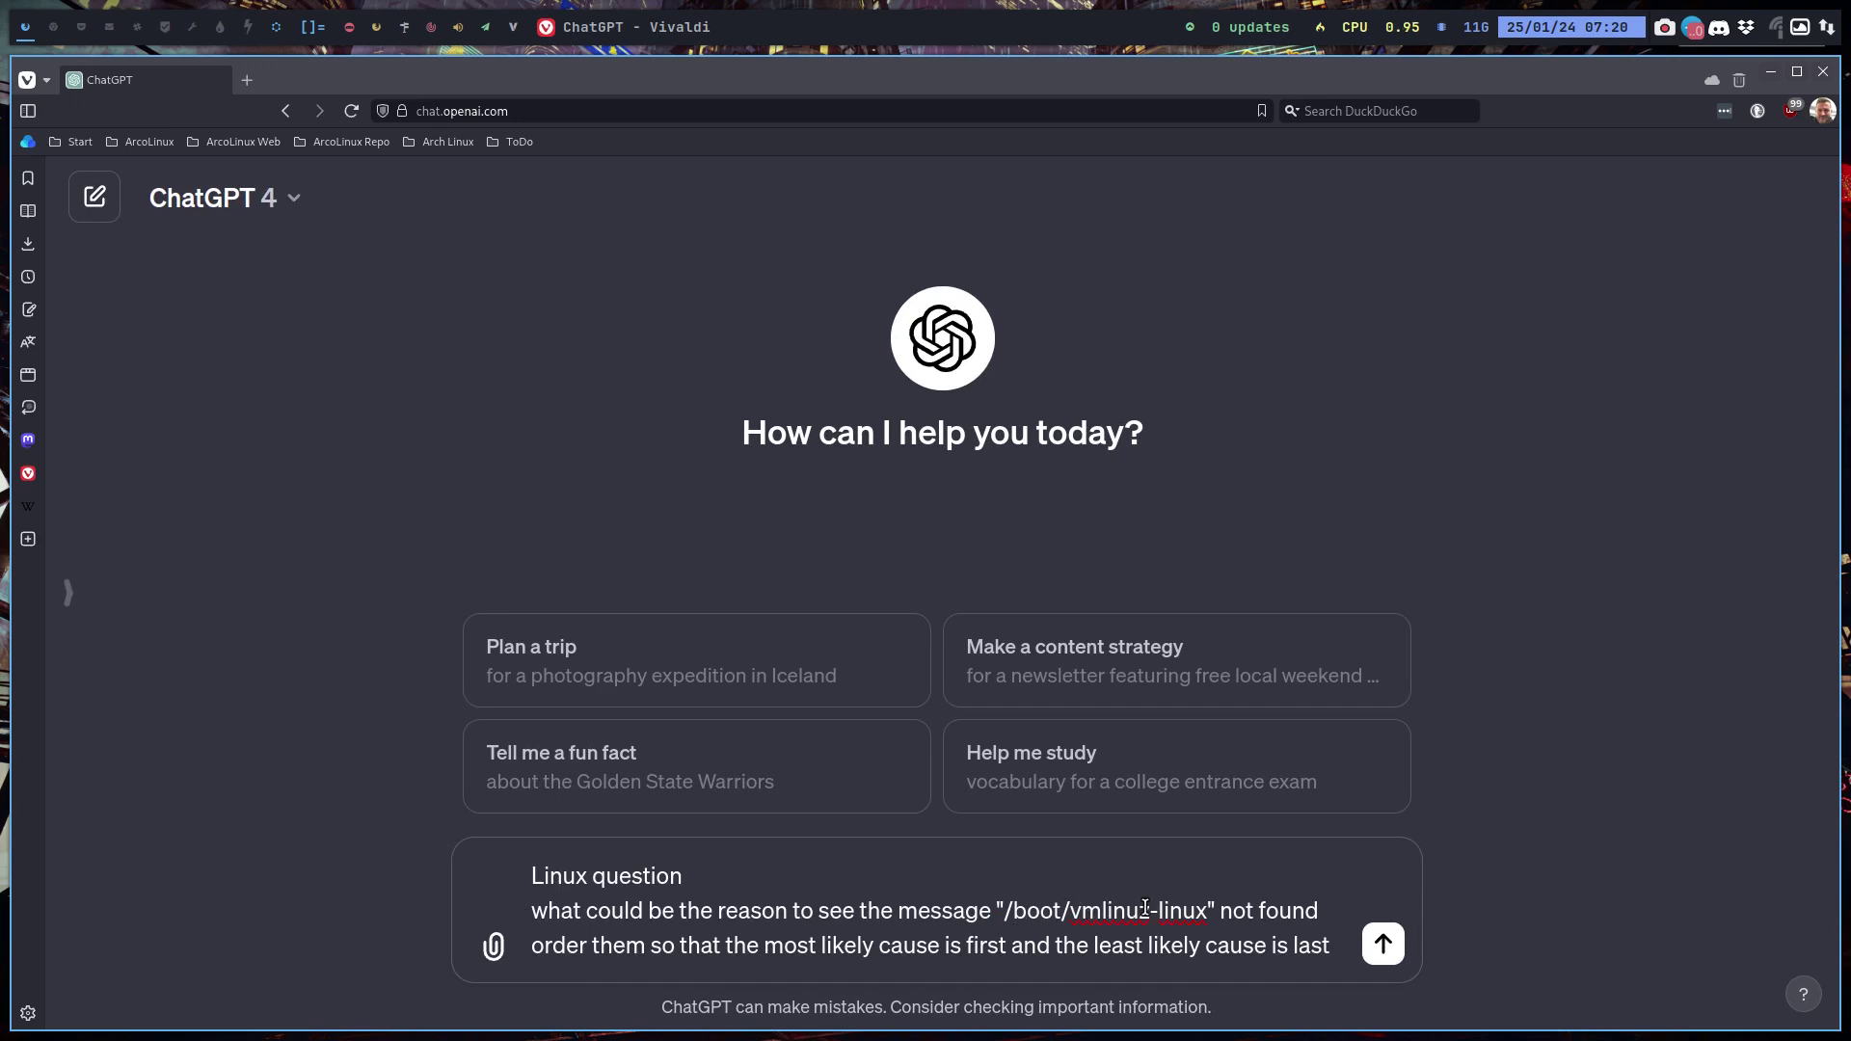
pyautogui.click(1148, 910)
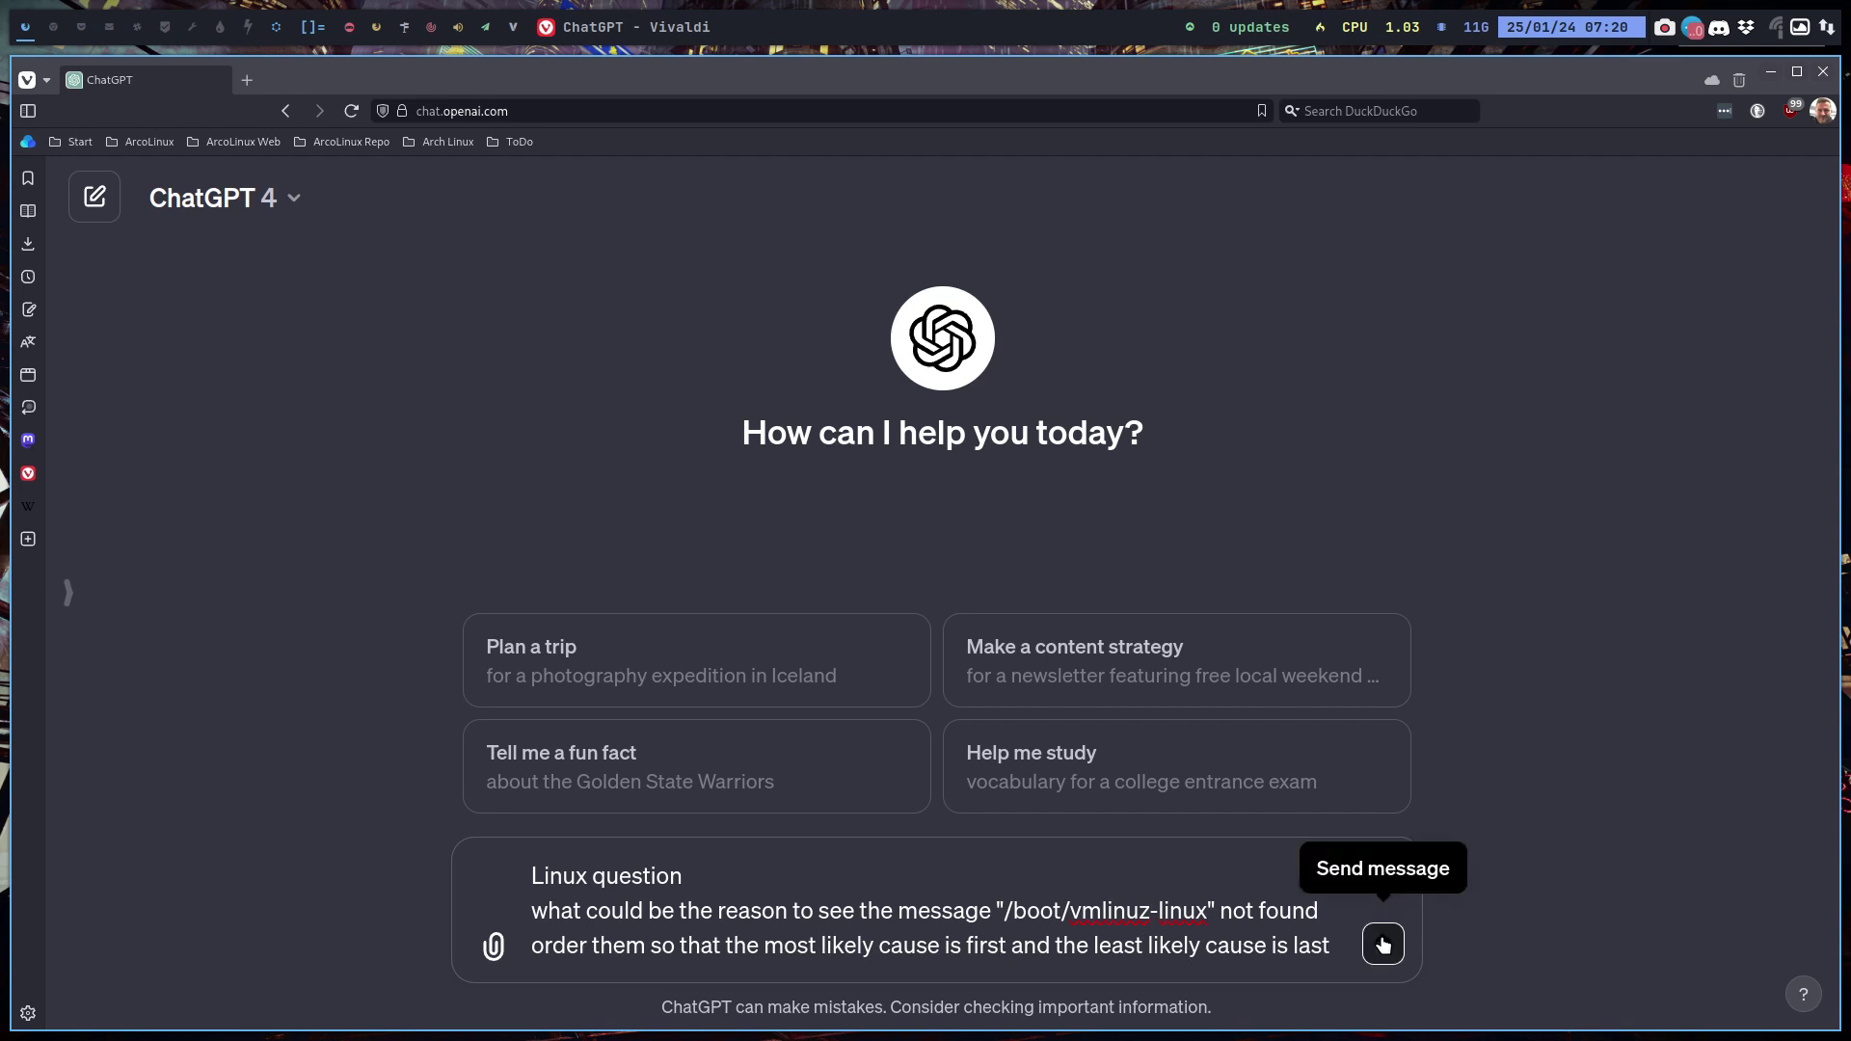
# Step: Submit the question on why /boot/vmlinuz-linux is not found, with causes ranked by likelihood
pyautogui.click(1384, 945)
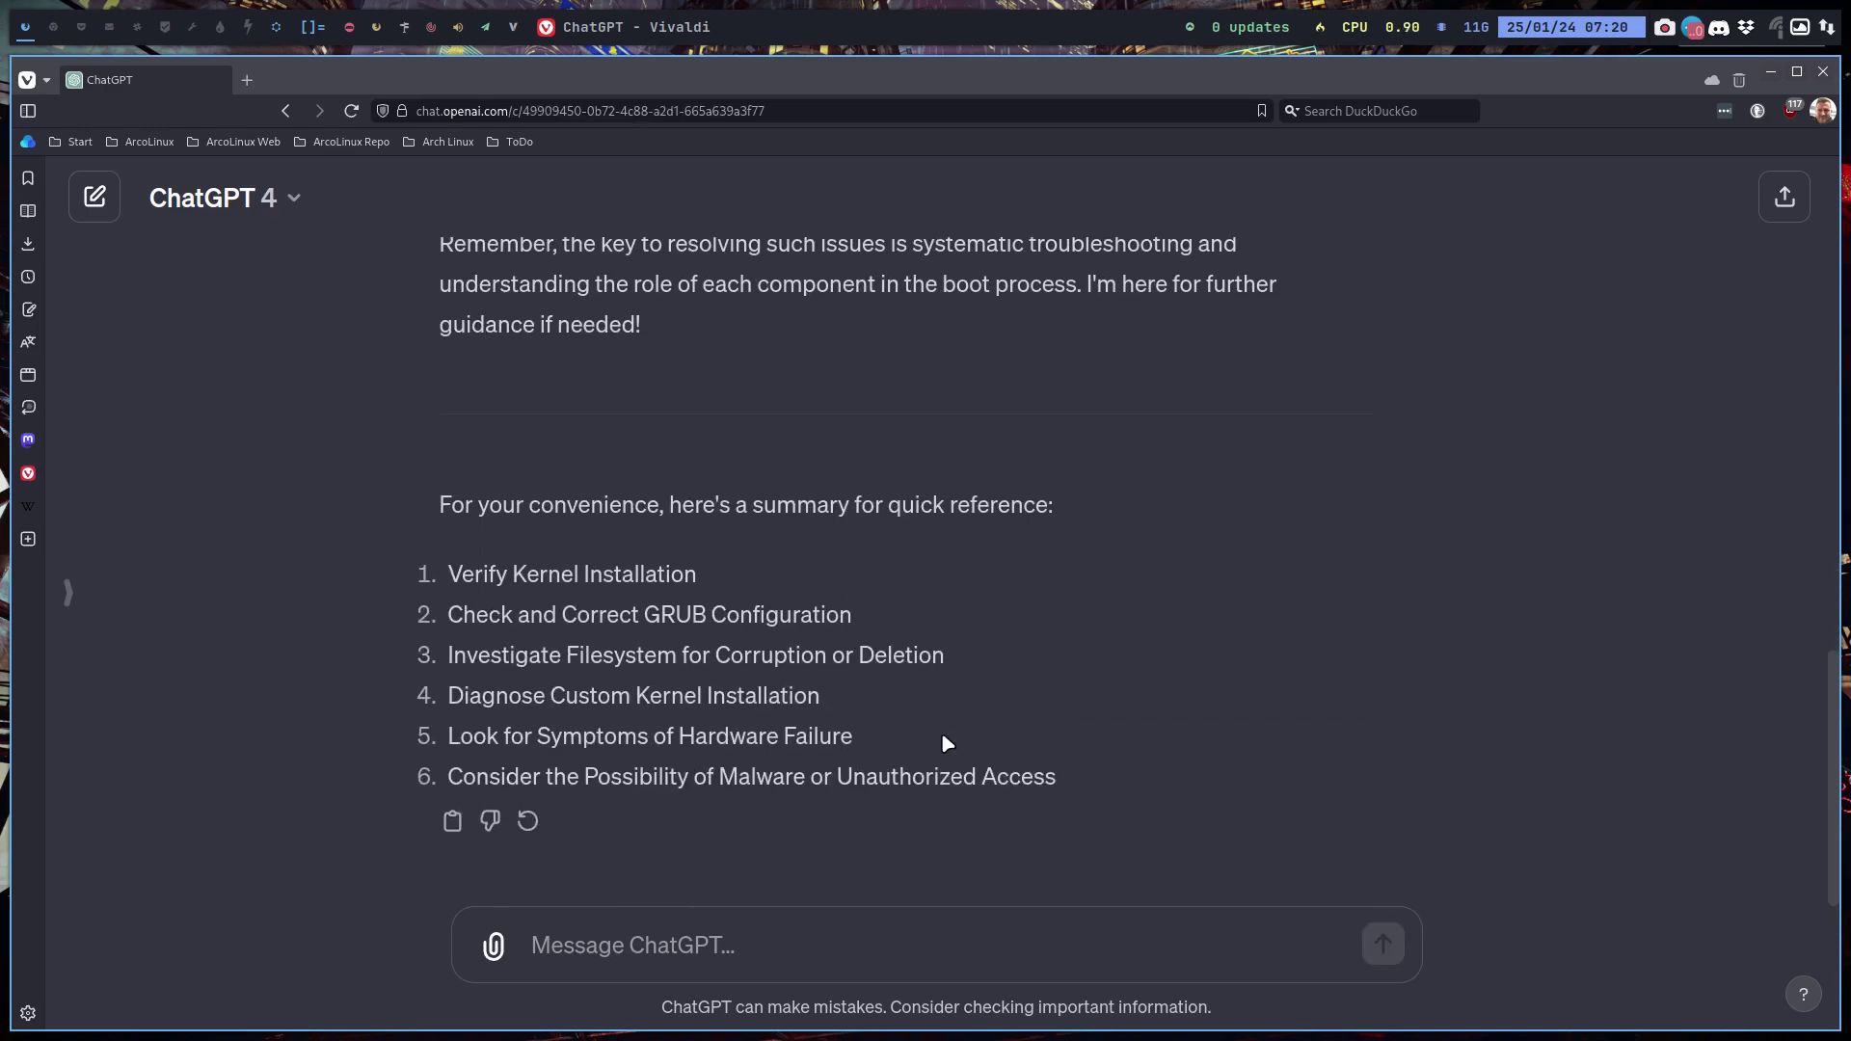
# Step: Scroll through ChatGPT's six ranked causes and their guiding questions
pyautogui.scroll(15, 942, 732)
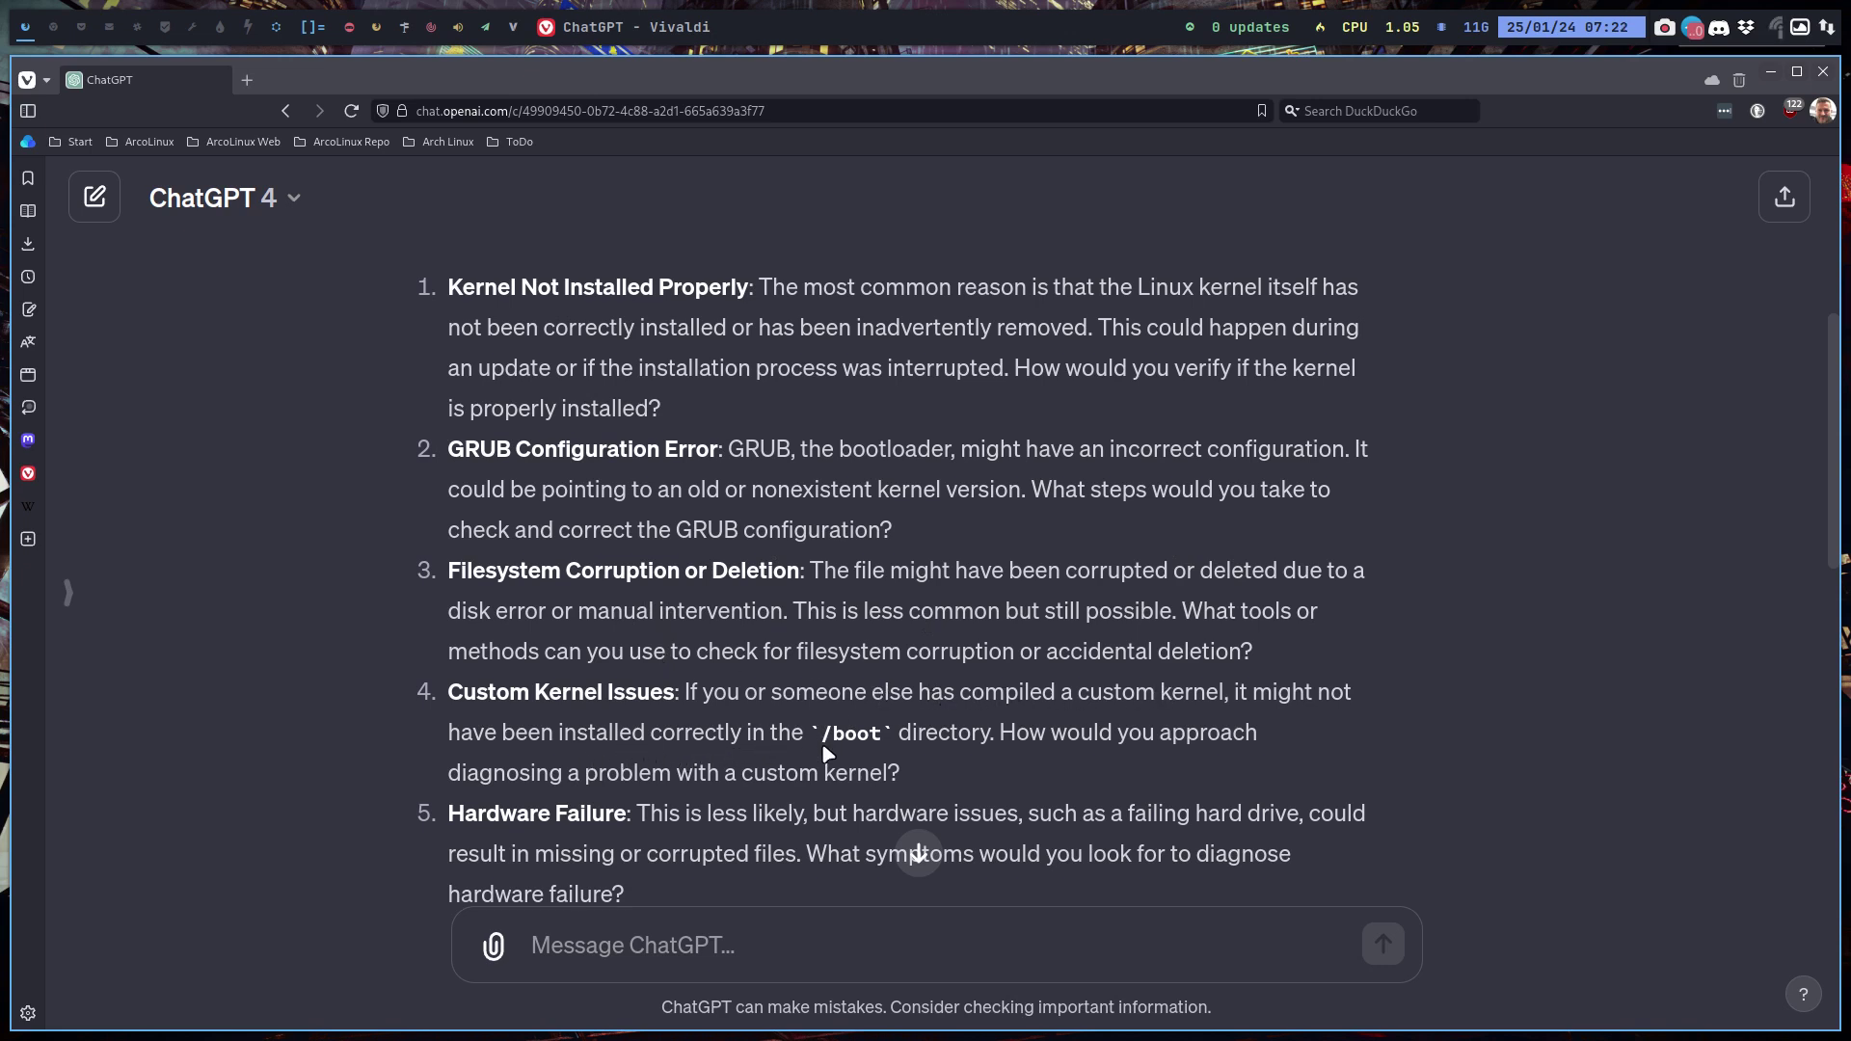
pyautogui.scroll(-3, 521, 800)
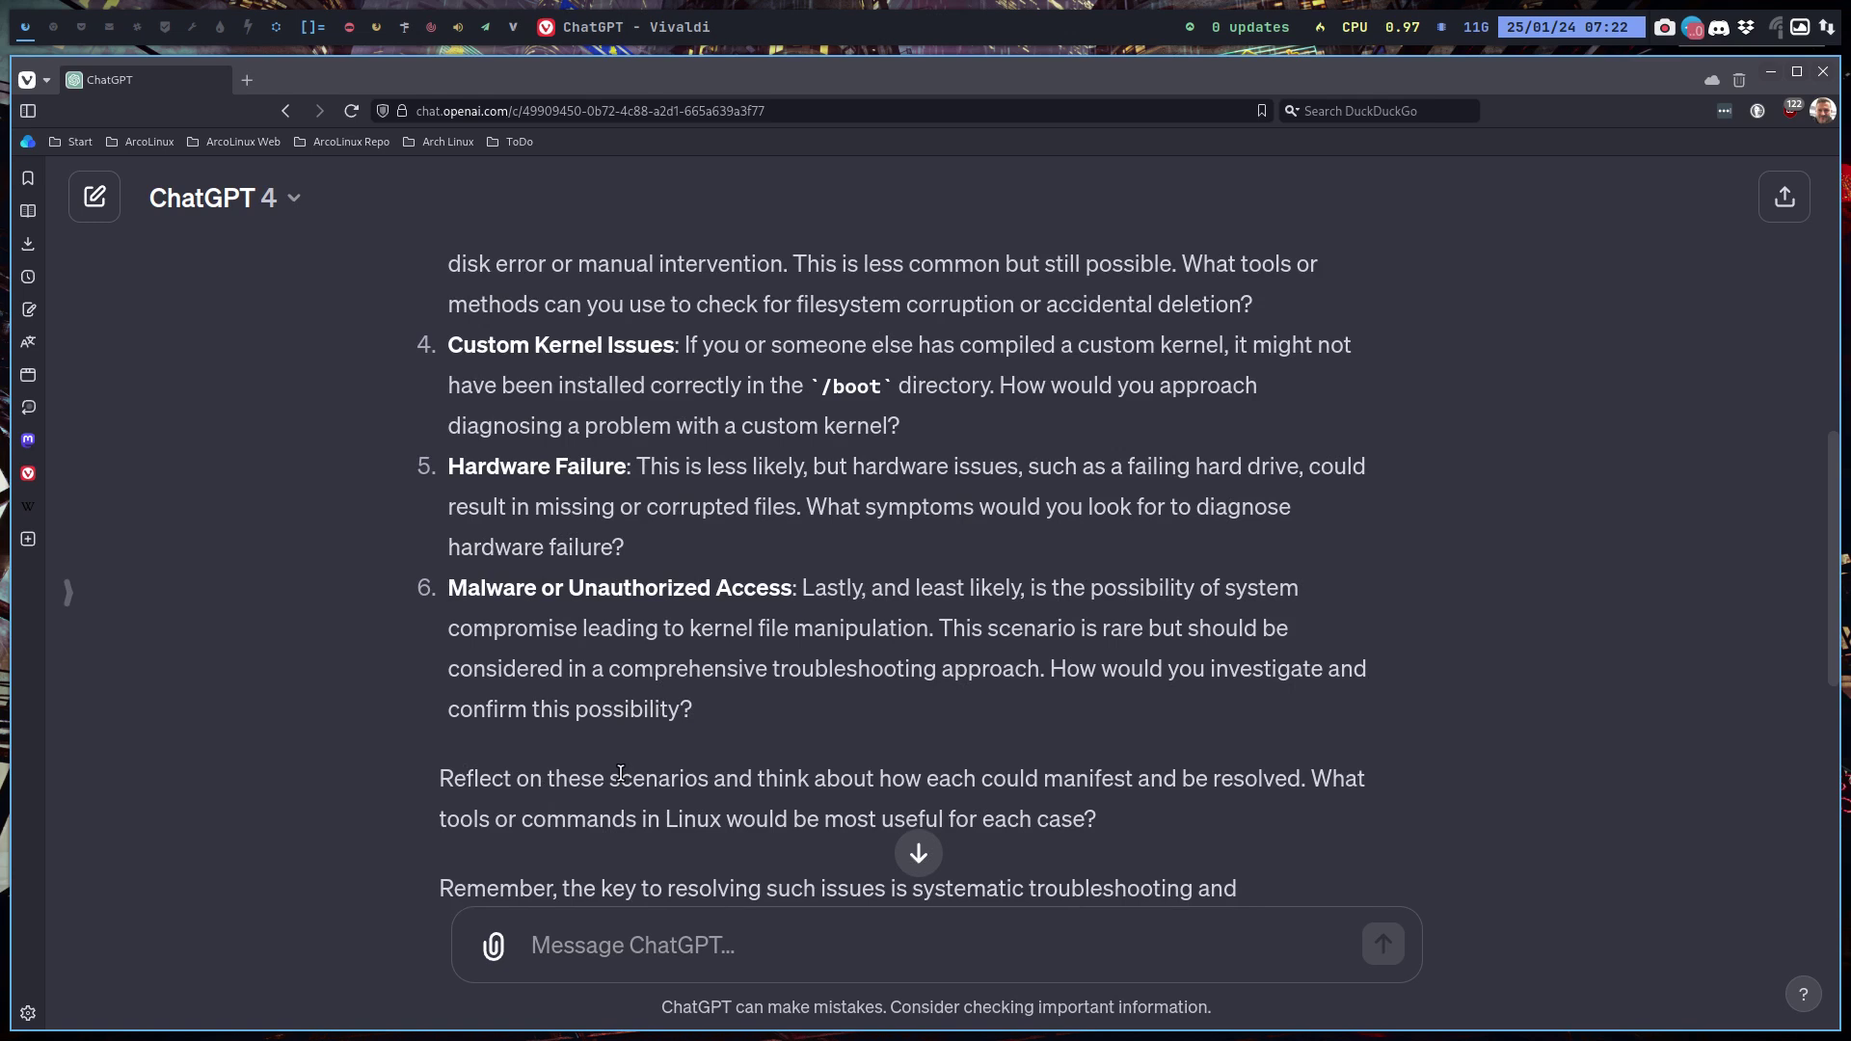
# Step: Hide the browser, launch VirtualBox, boot Plasma to its GRUB menu and choose System shutdown
pyautogui.press('super+q')
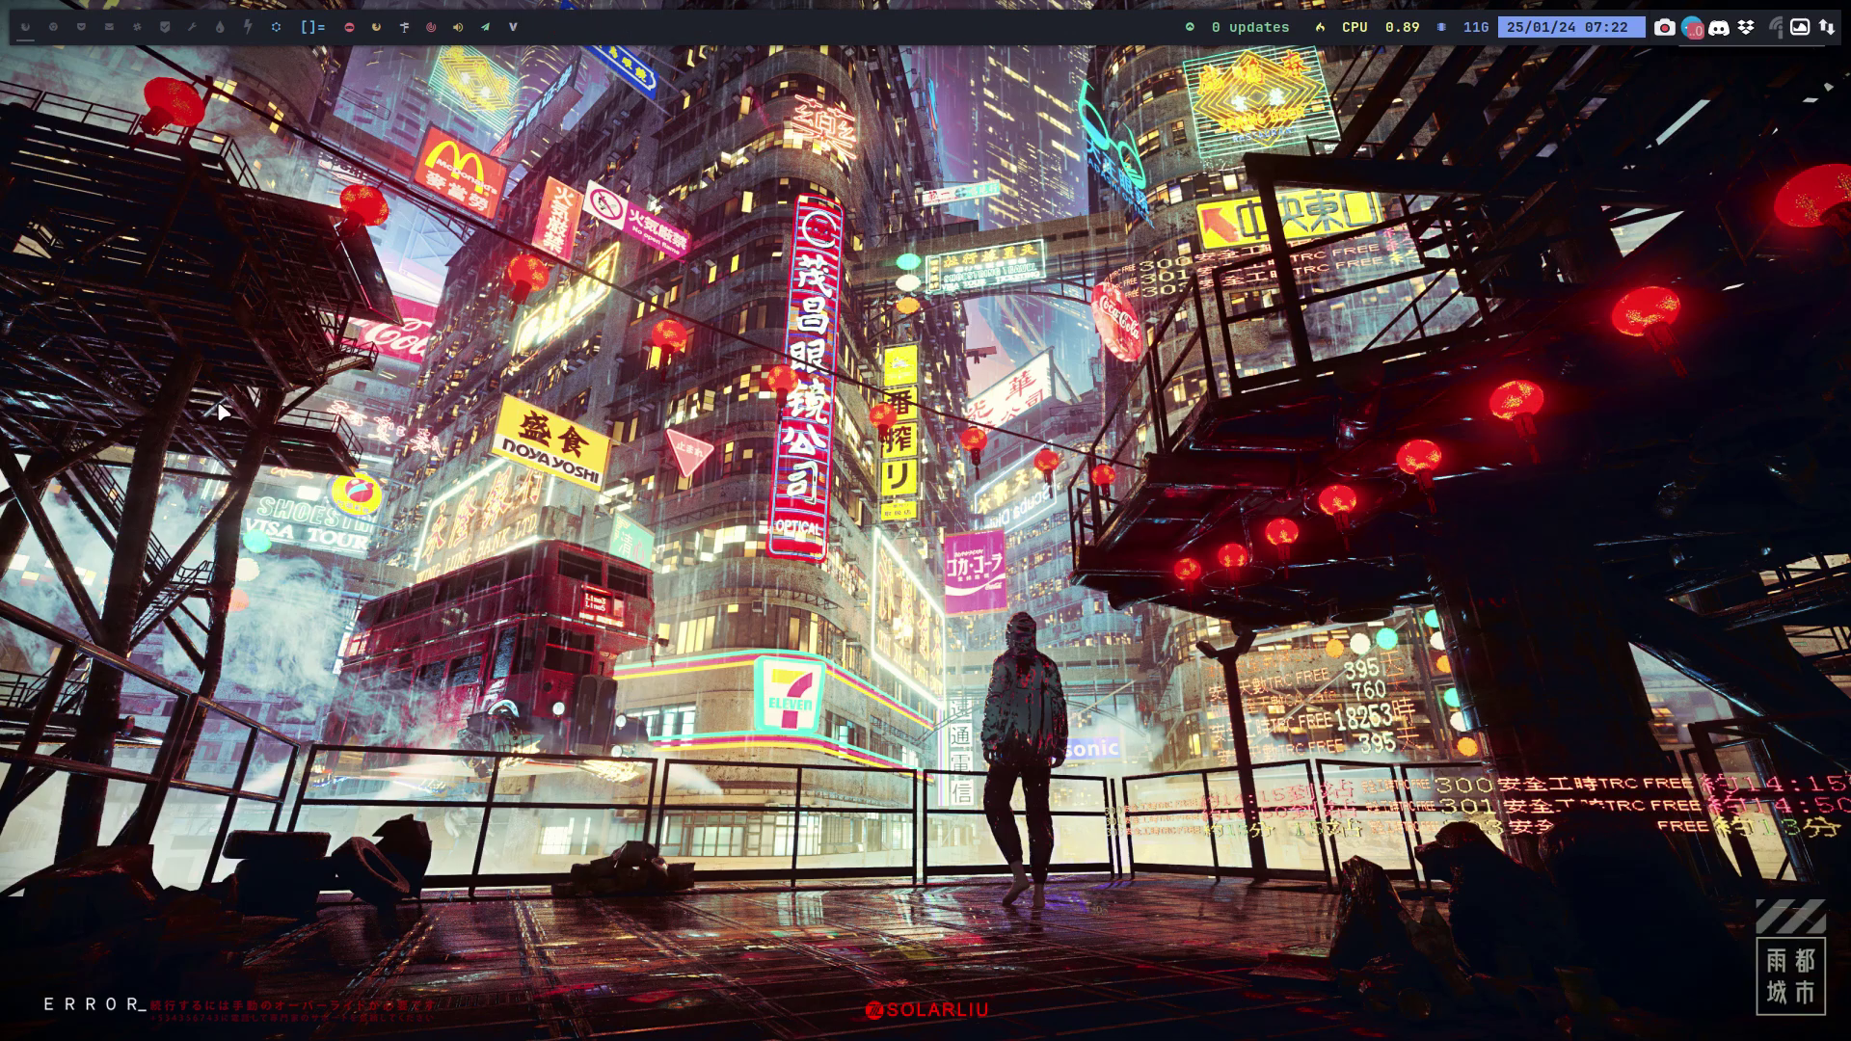
pyautogui.press('super+v')
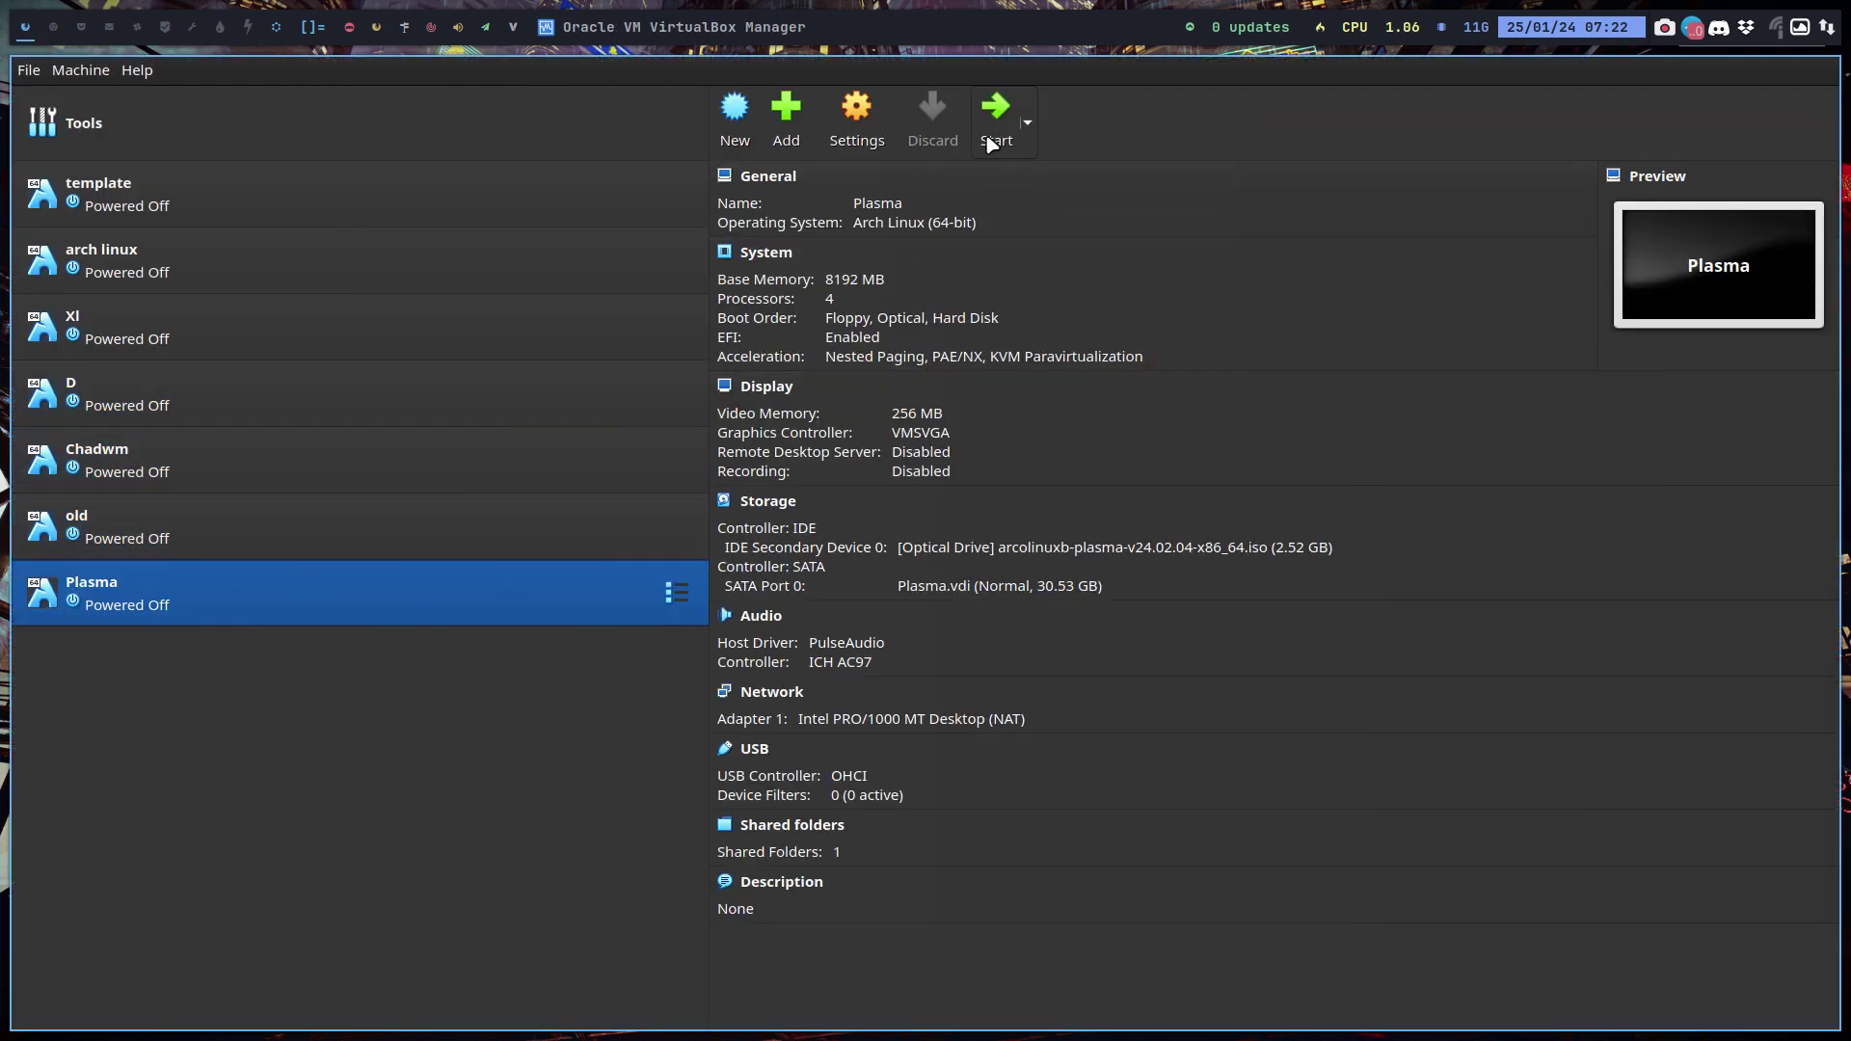
pyautogui.click(996, 111)
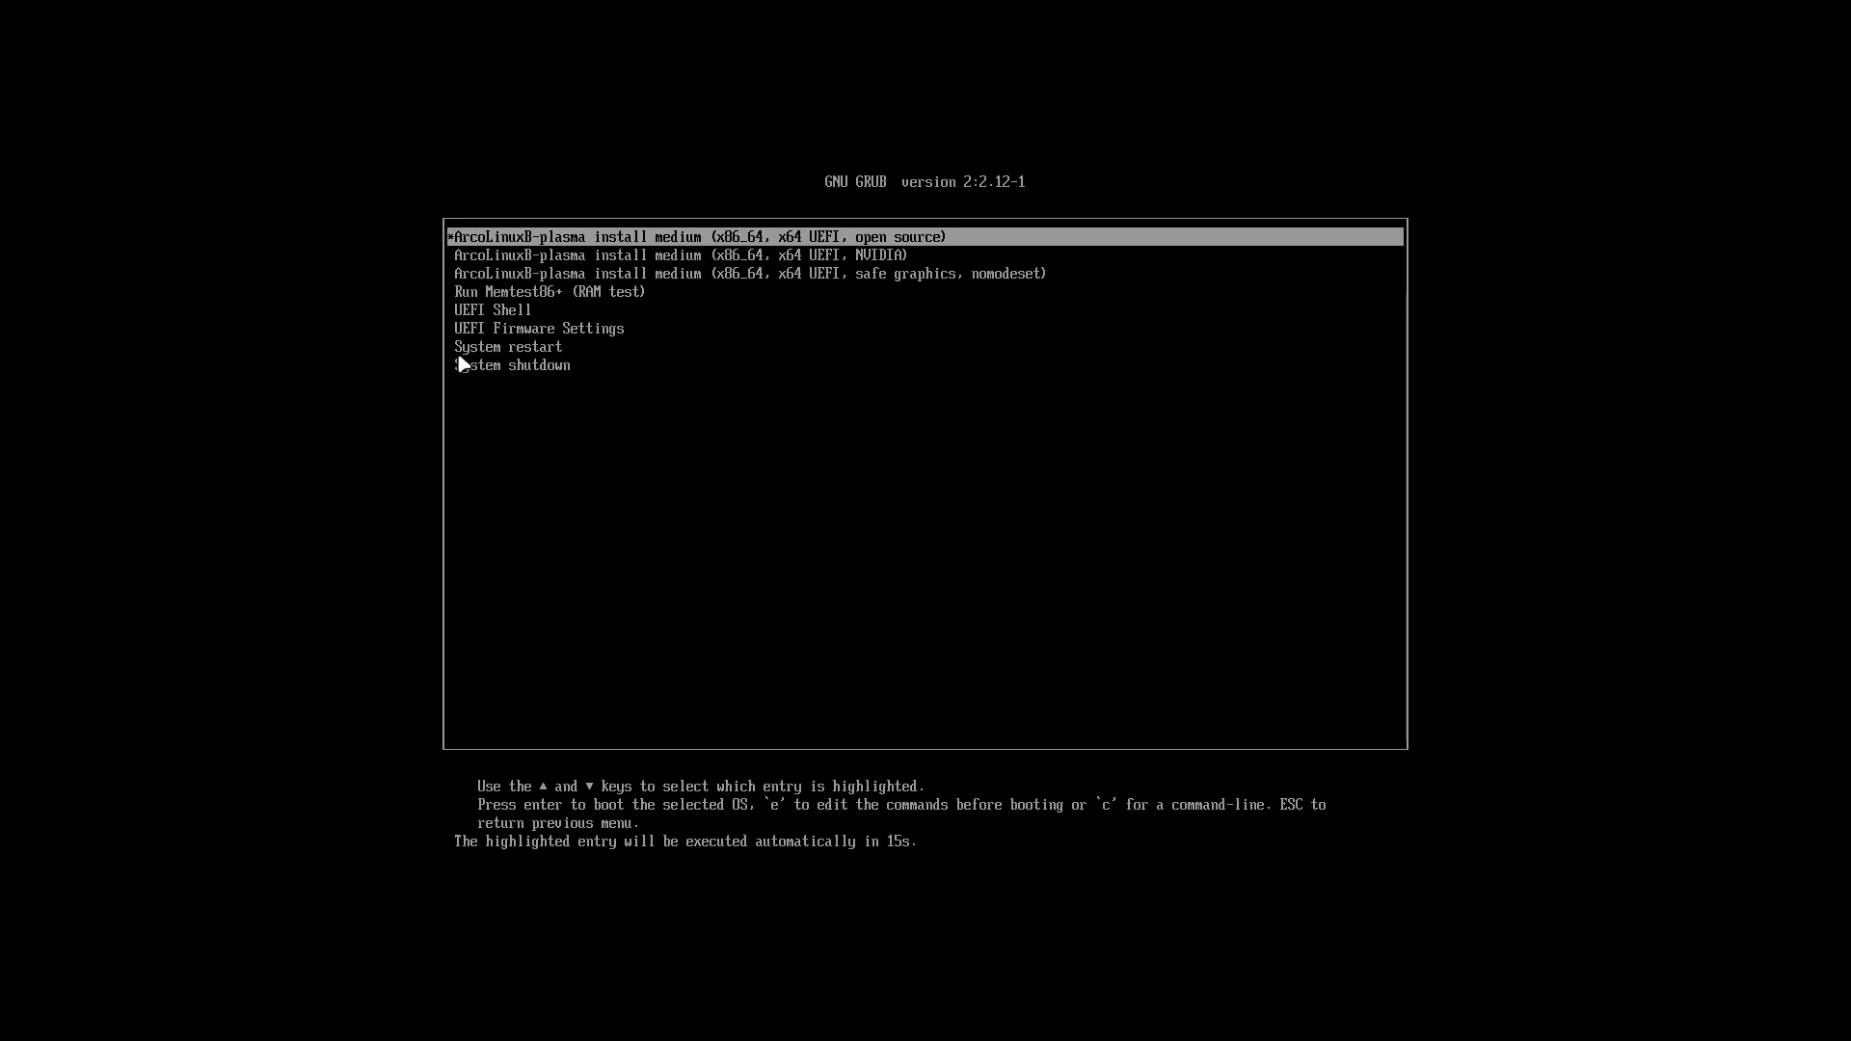
pyautogui.press('Down')
pyautogui.press('Down')
pyautogui.press('Down')
pyautogui.press('Down')
pyautogui.press('Down')
pyautogui.press('Down')
pyautogui.press('Down')
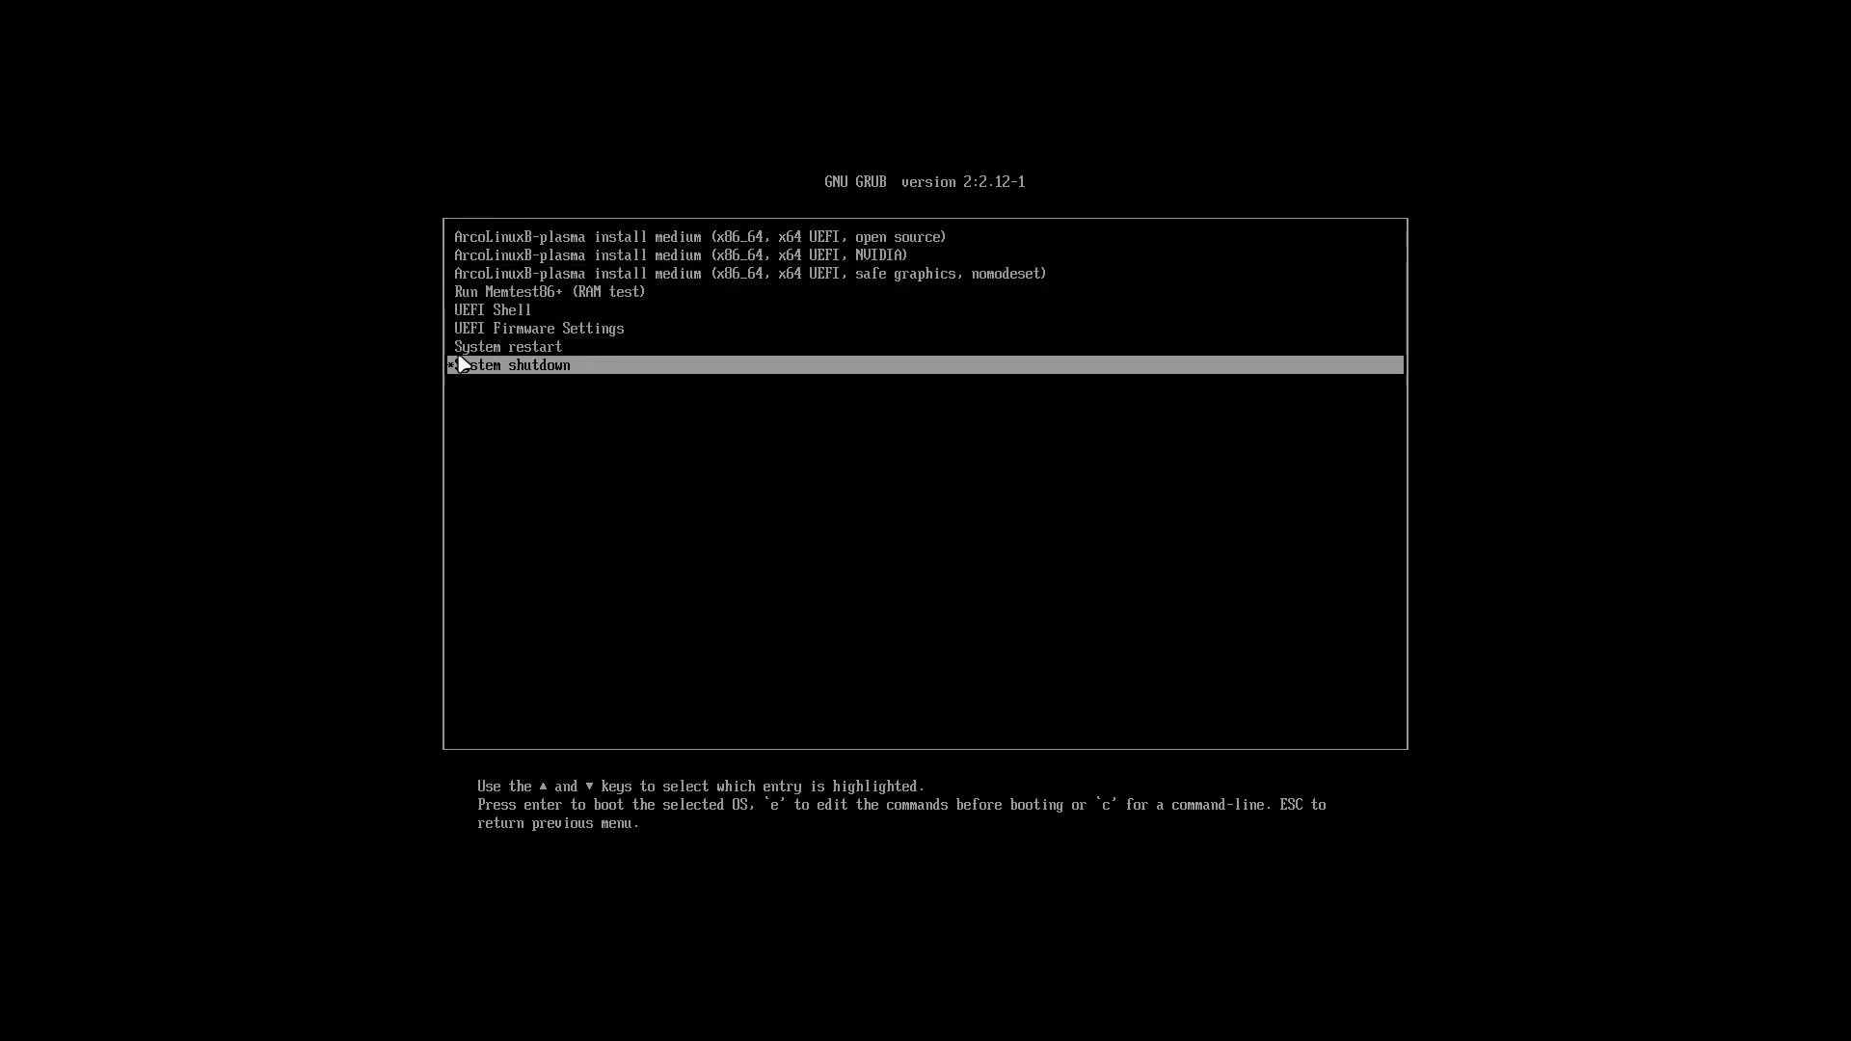
pyautogui.press('Return')
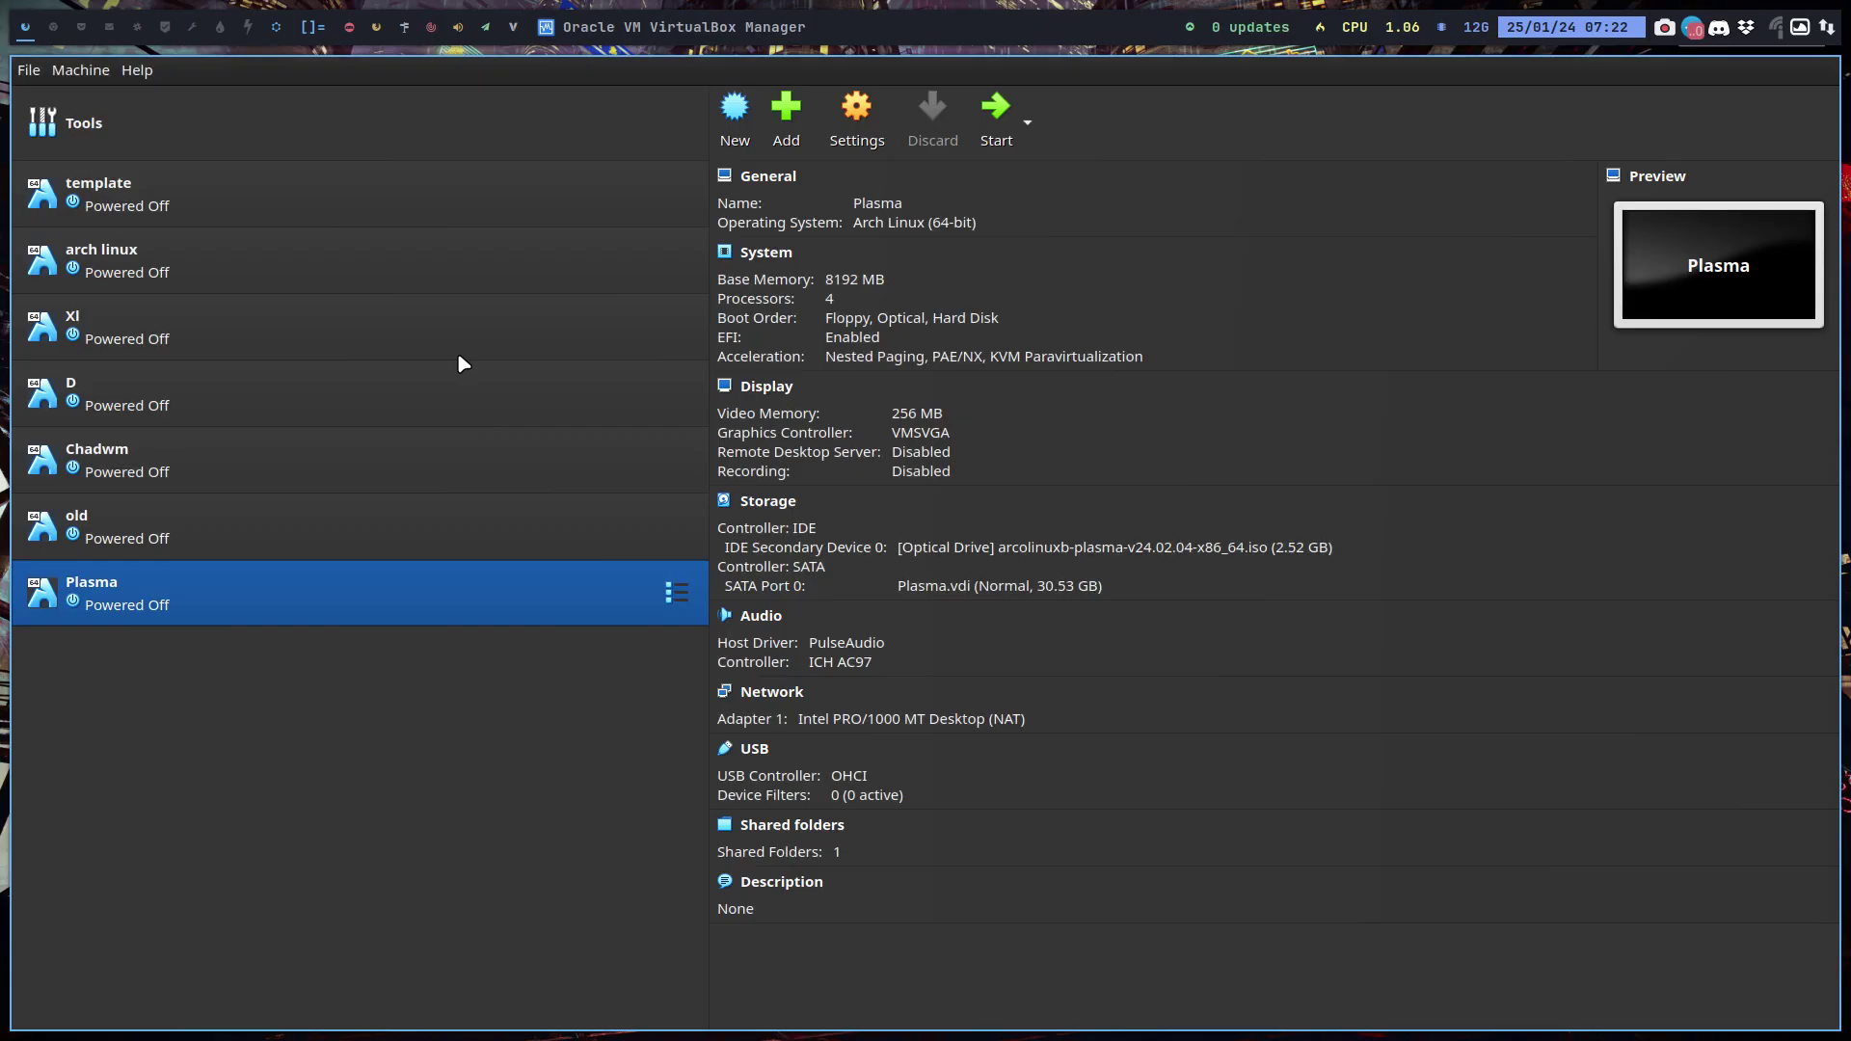
# Step: Select the 'old' VM and start it so it boots into the ArcoLinux desktop
pyautogui.click(361, 526)
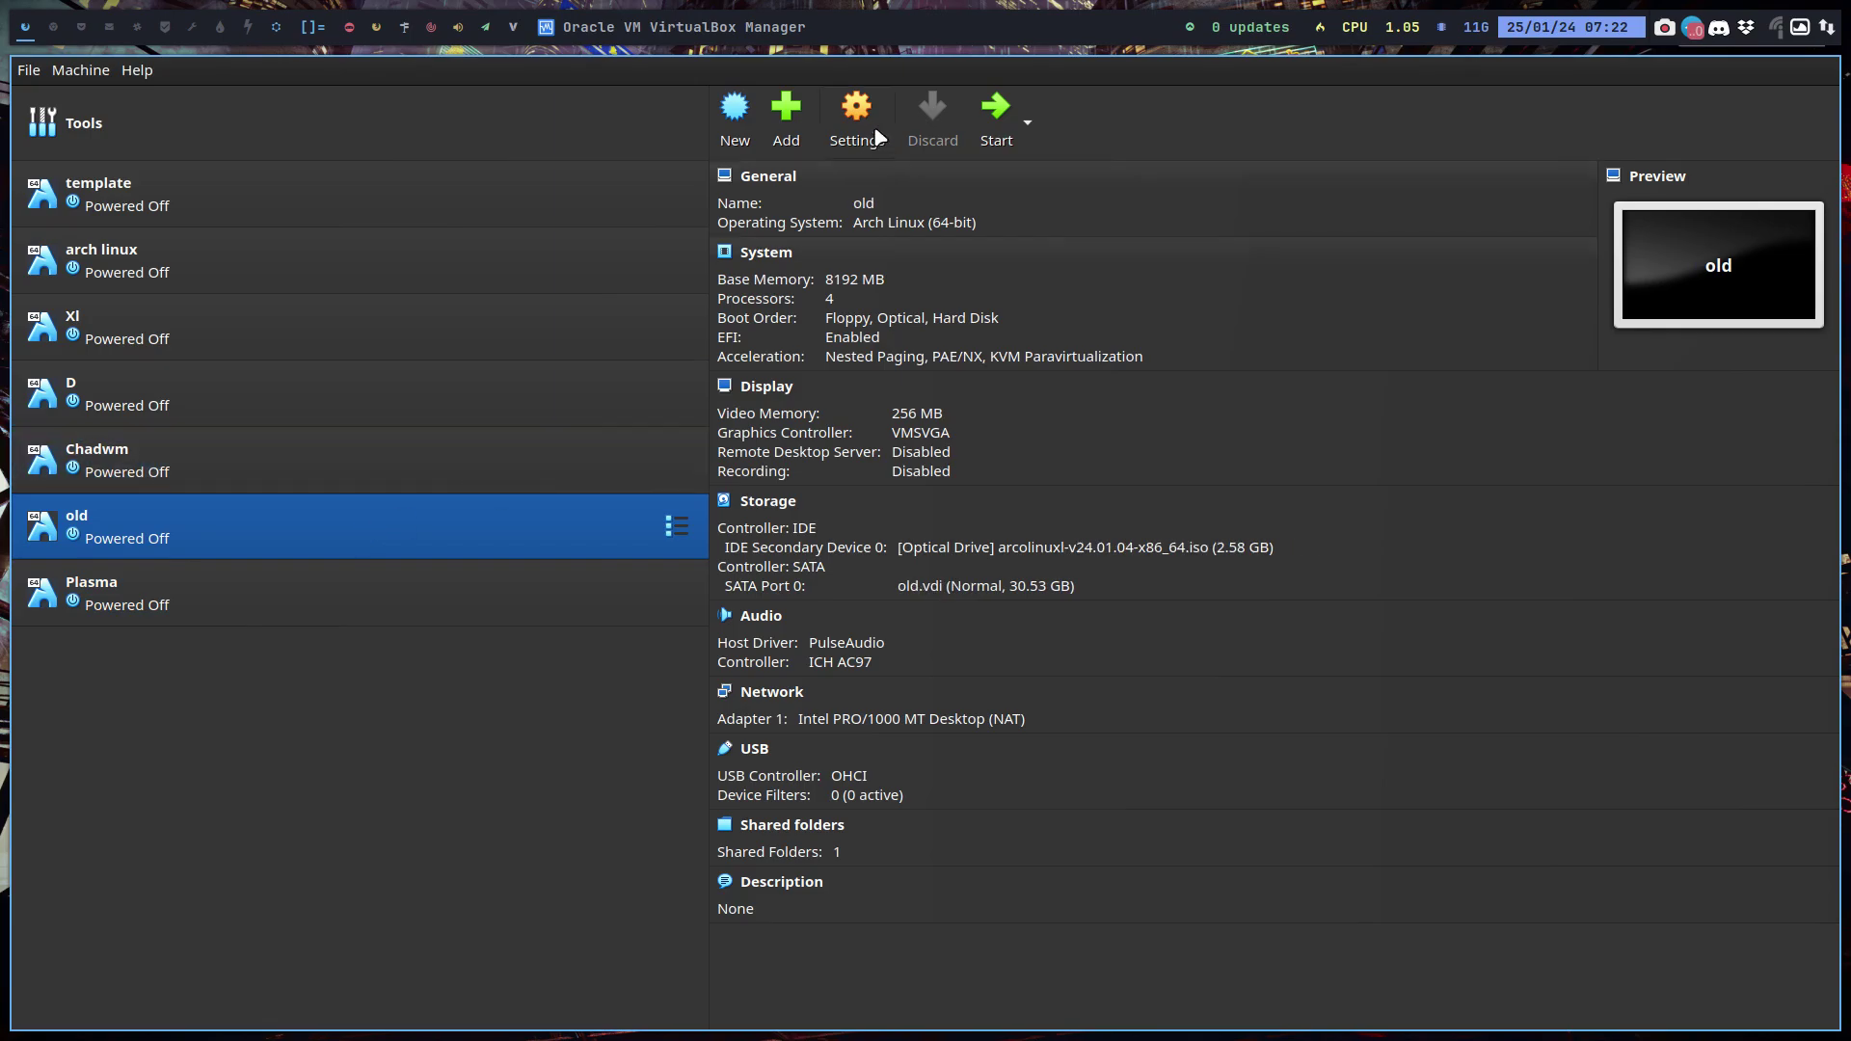
pyautogui.click(993, 106)
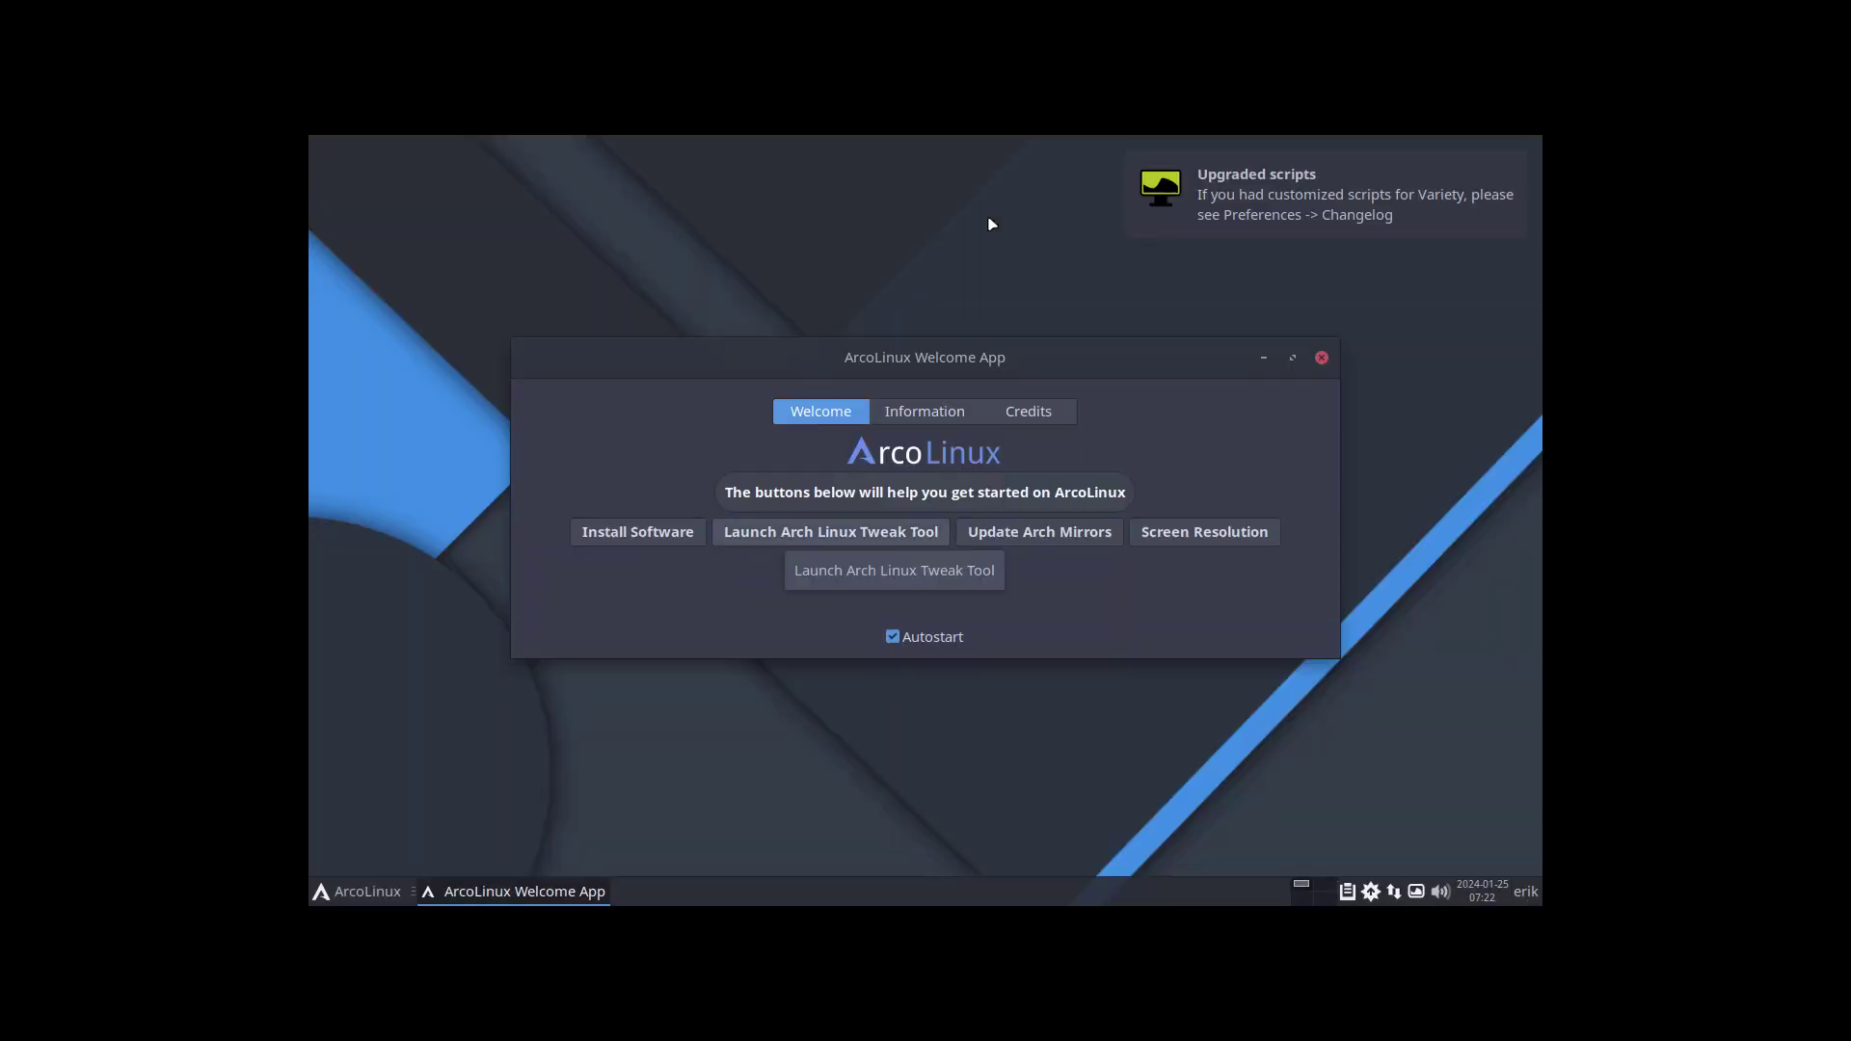
# Step: Quit the ArcoLinux Welcome App and open the /boot folder in Thunar
pyautogui.click(891, 582)
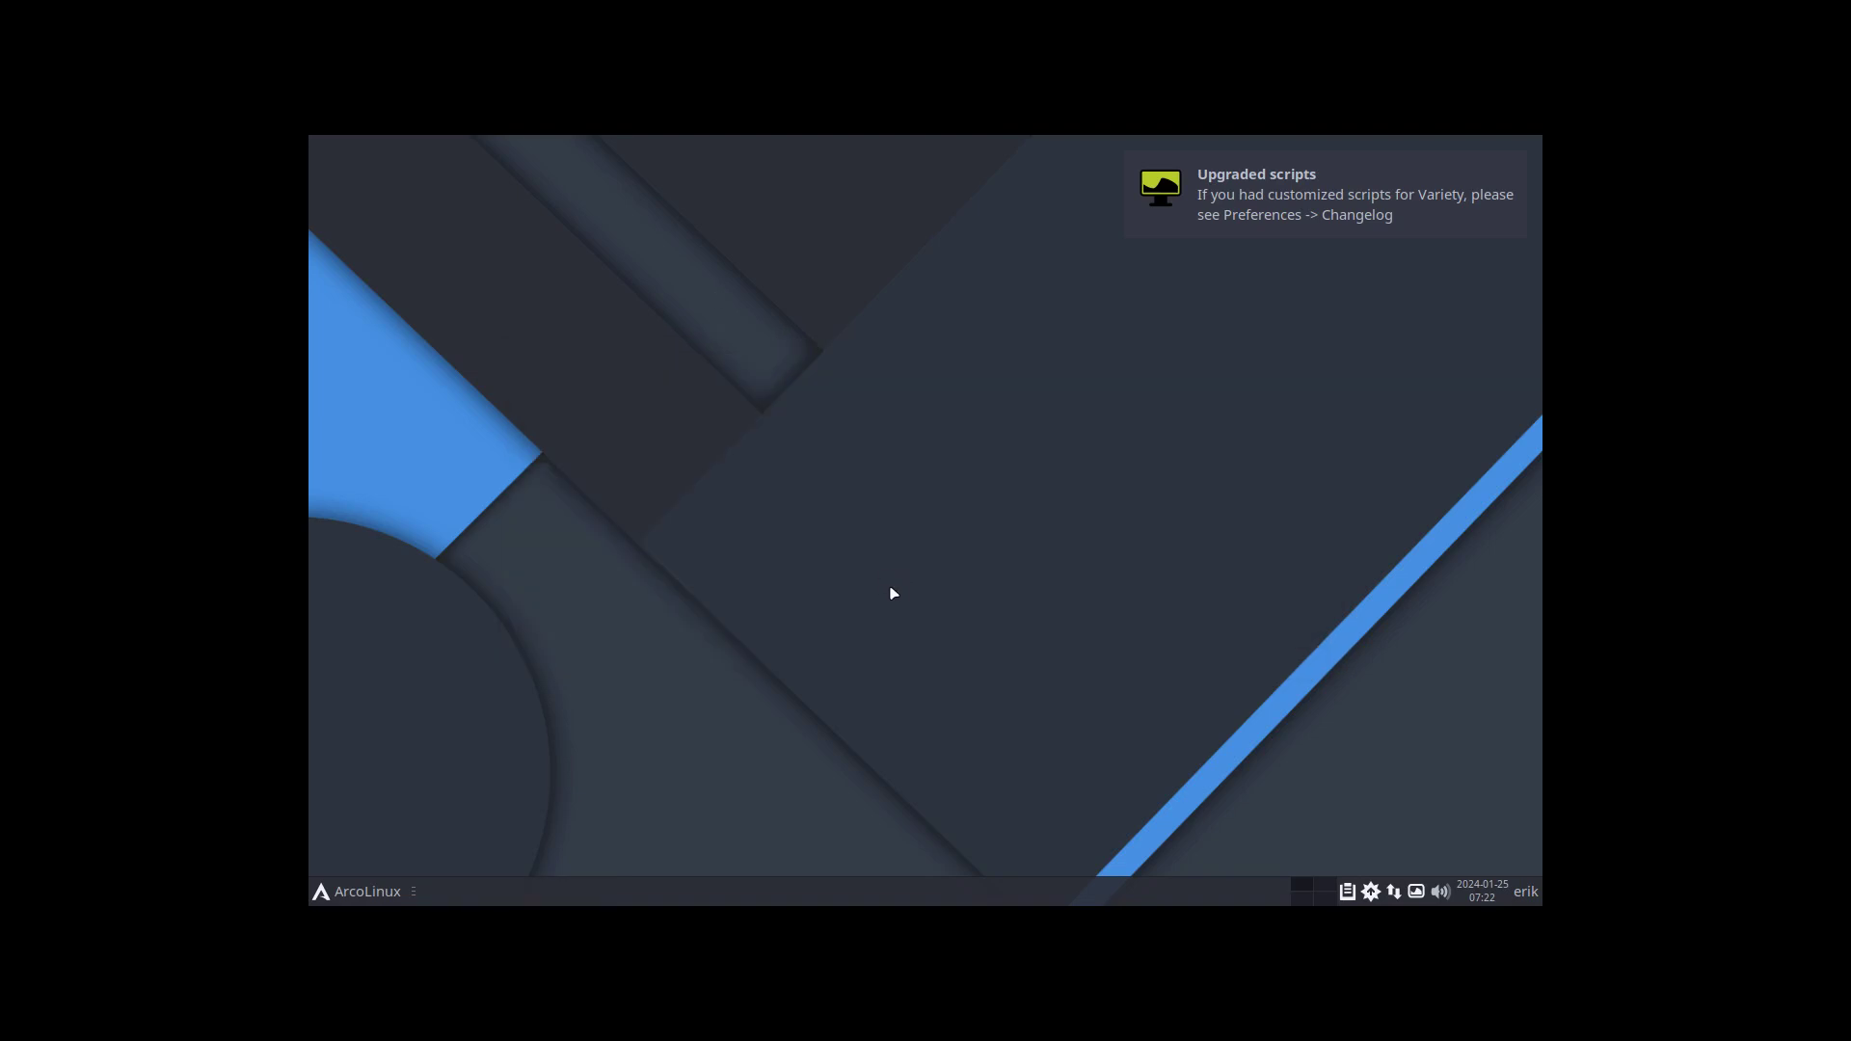
pyautogui.press('super+shift+Return')
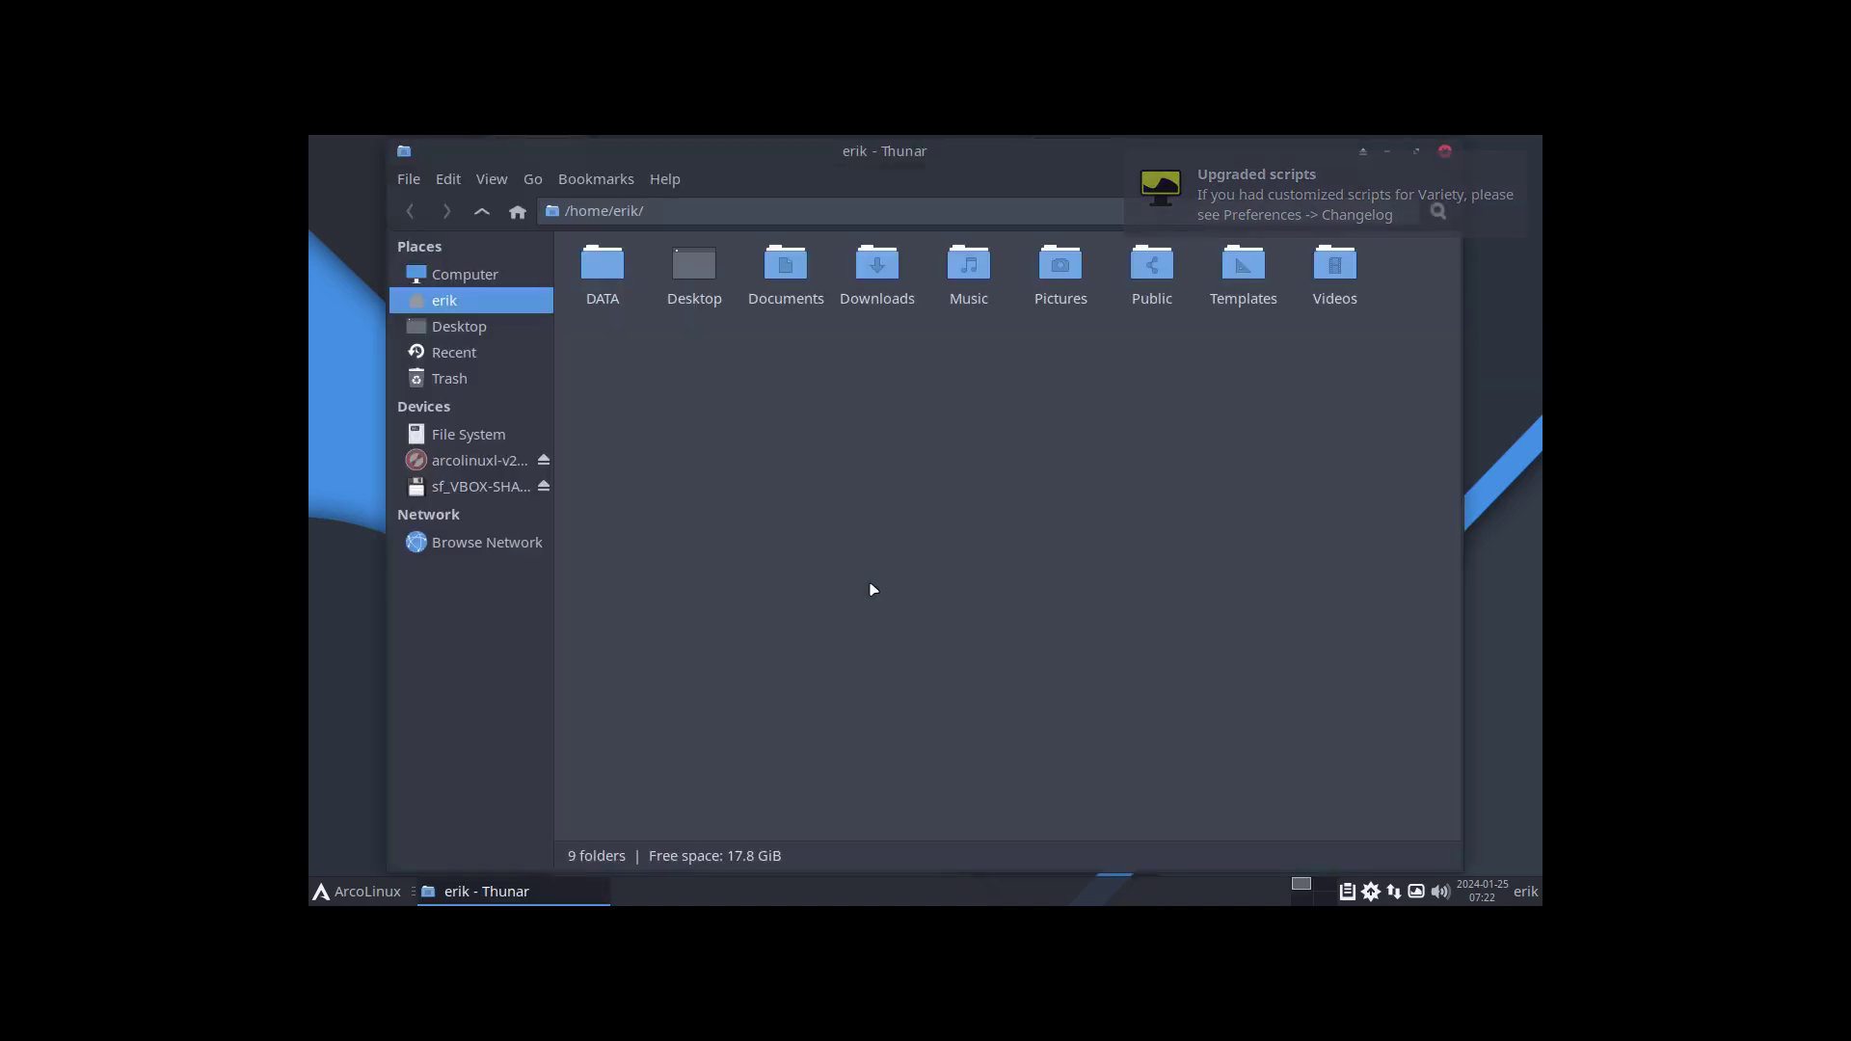
pyautogui.click(473, 434)
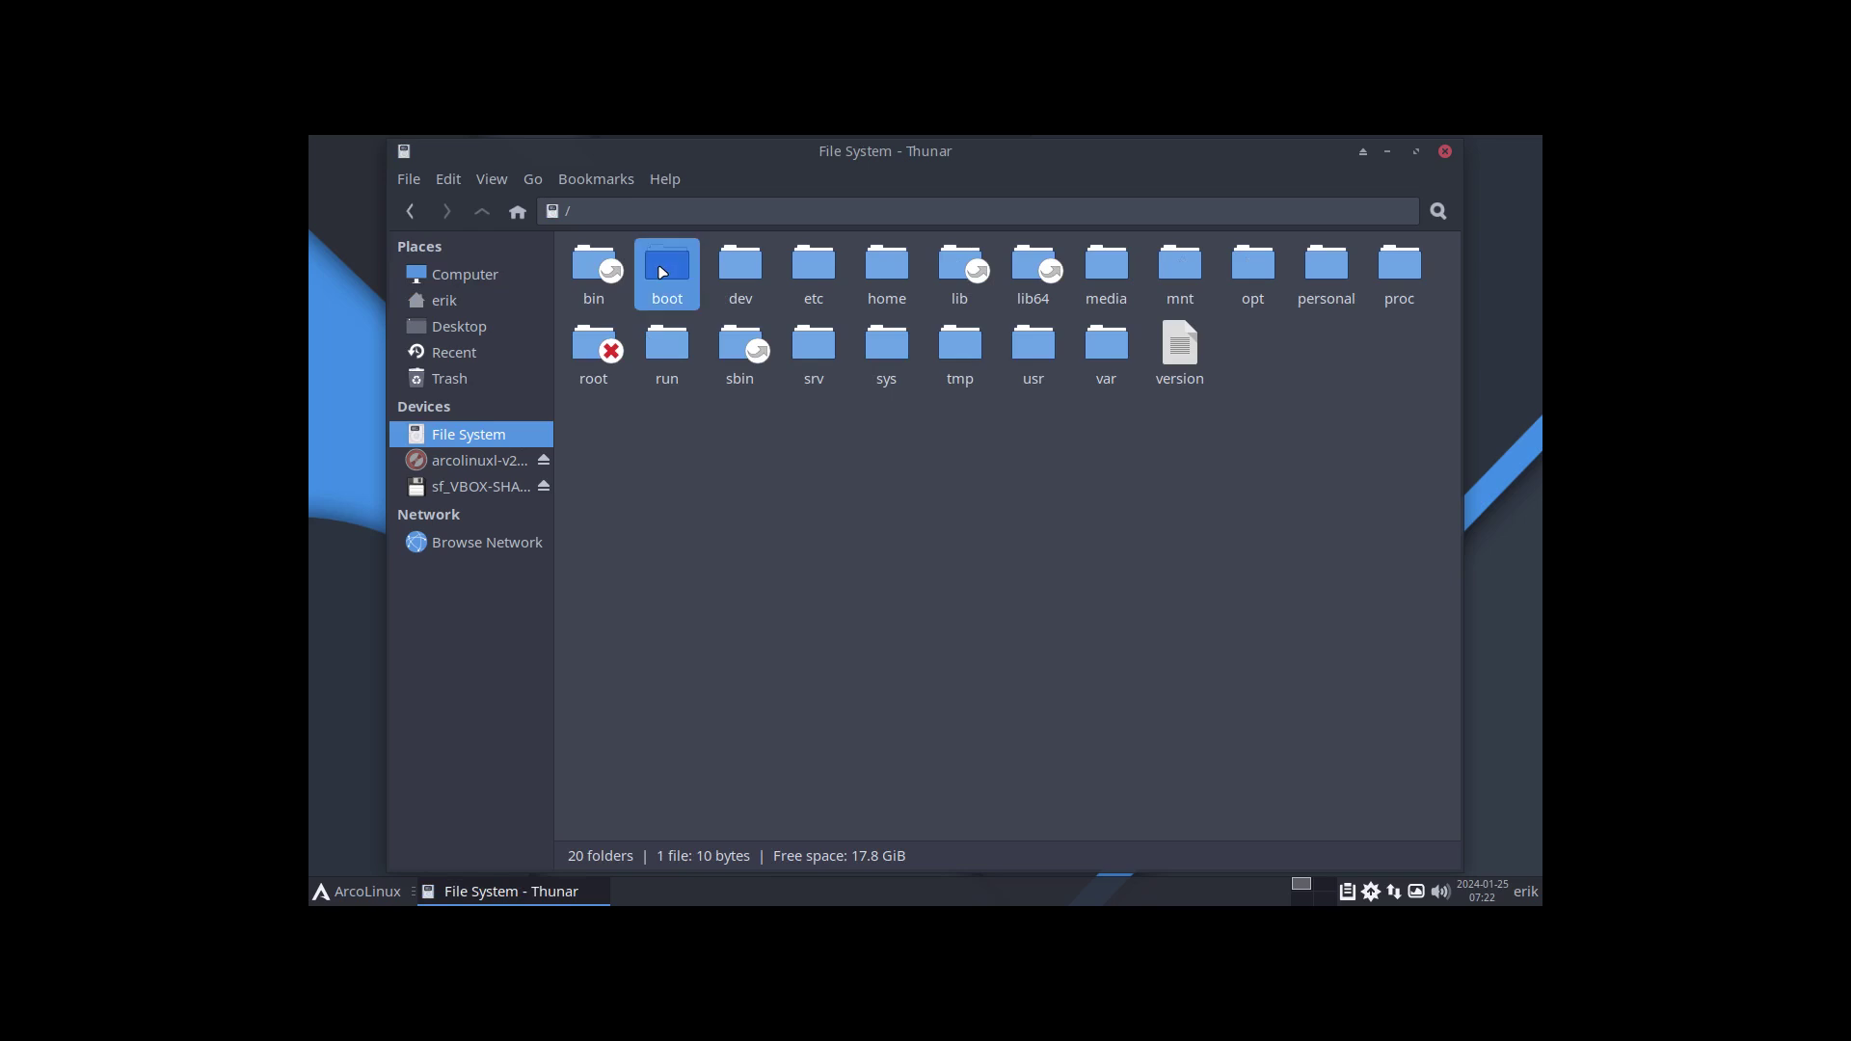
pyautogui.doubleClick(667, 265)
# Step: Select the vmlinuz-linux and initramfs images, deselect, and tile Thunar top-left
pyautogui.moveTo(969, 369); pyautogui.dragTo(1265, 256)
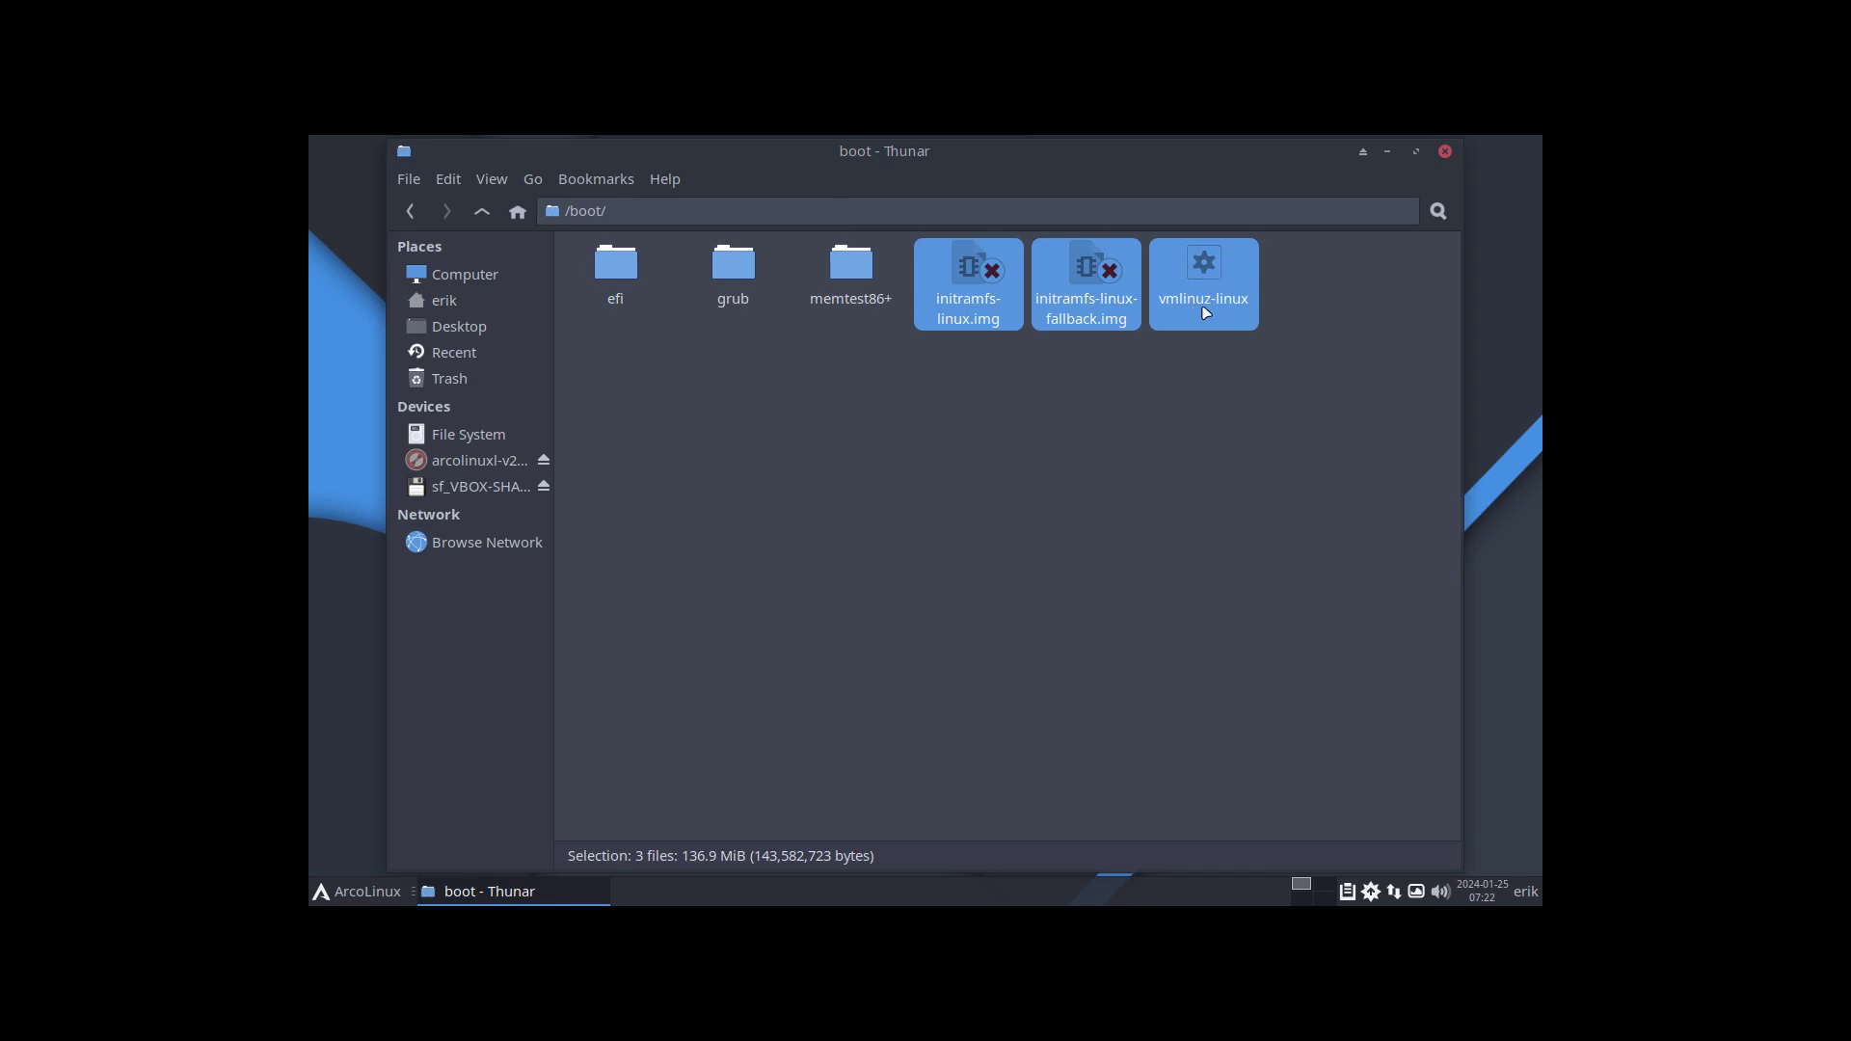
pyautogui.click(1157, 451)
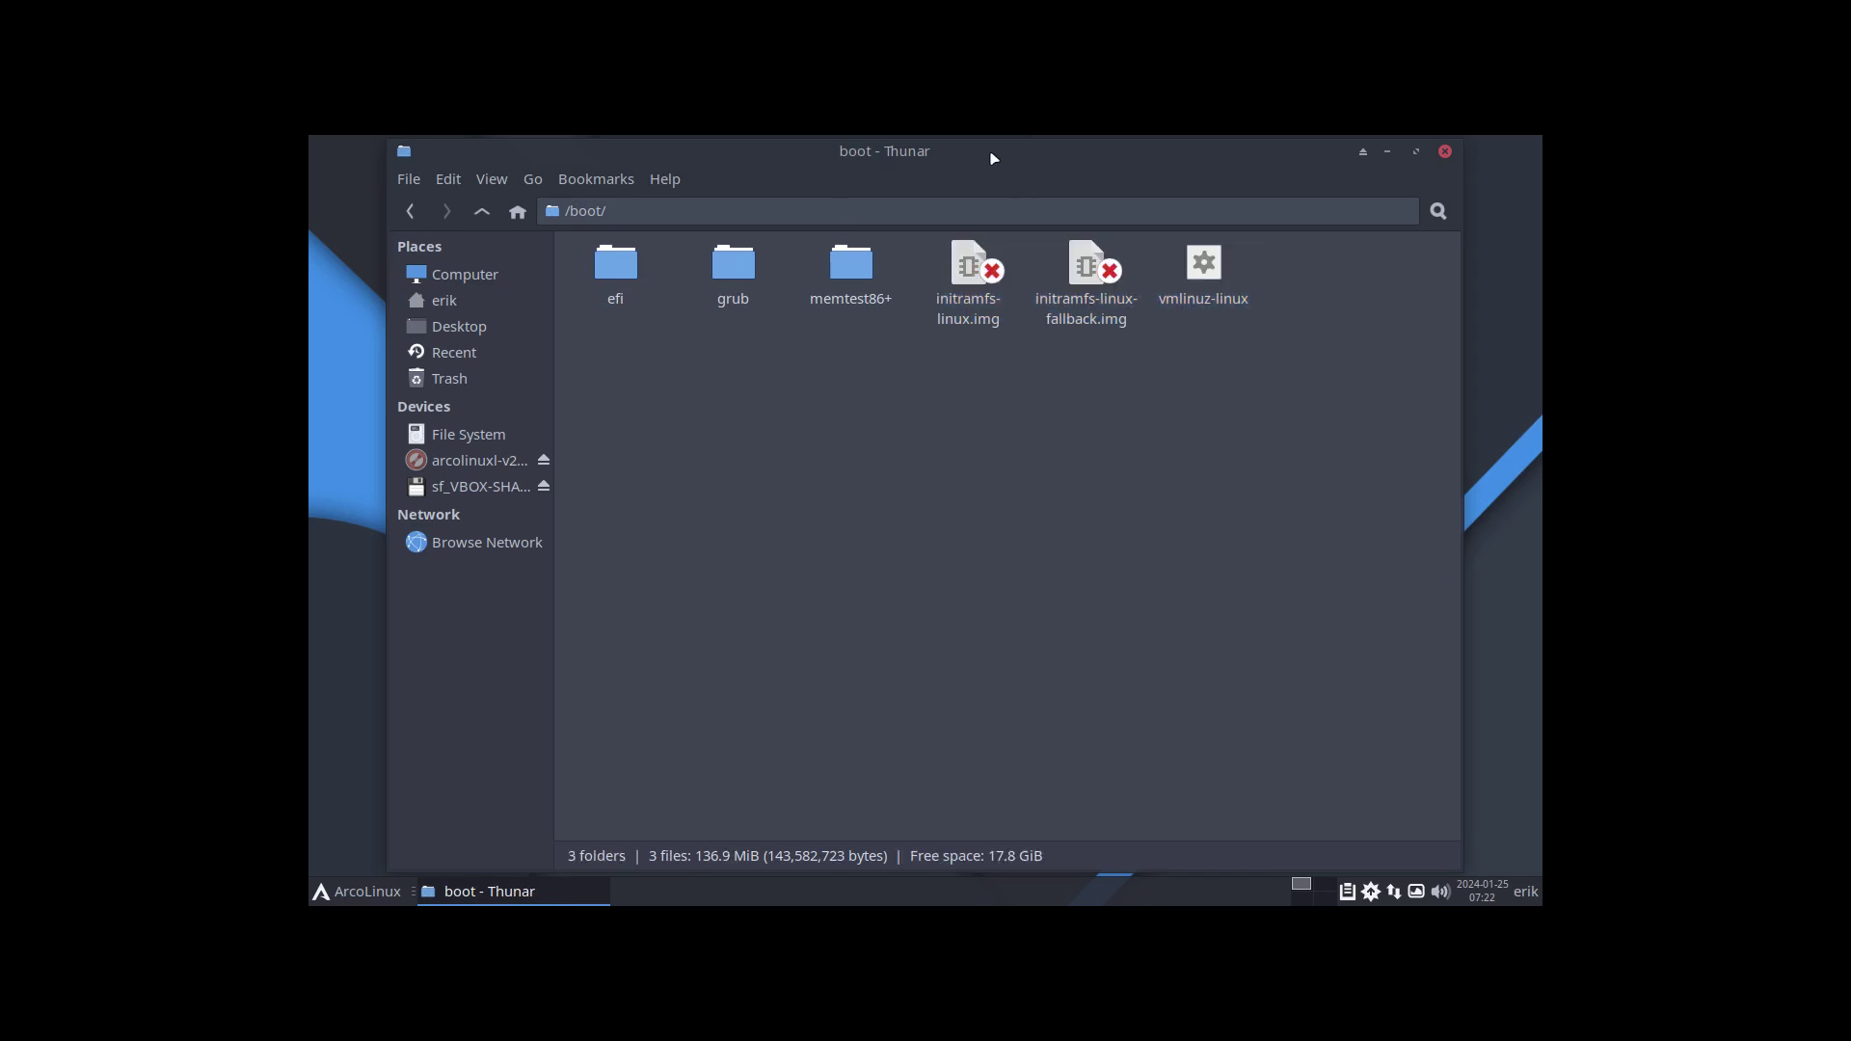
pyautogui.moveTo(992, 157); pyautogui.dragTo(312, 138)
pyautogui.click(1201, 613)
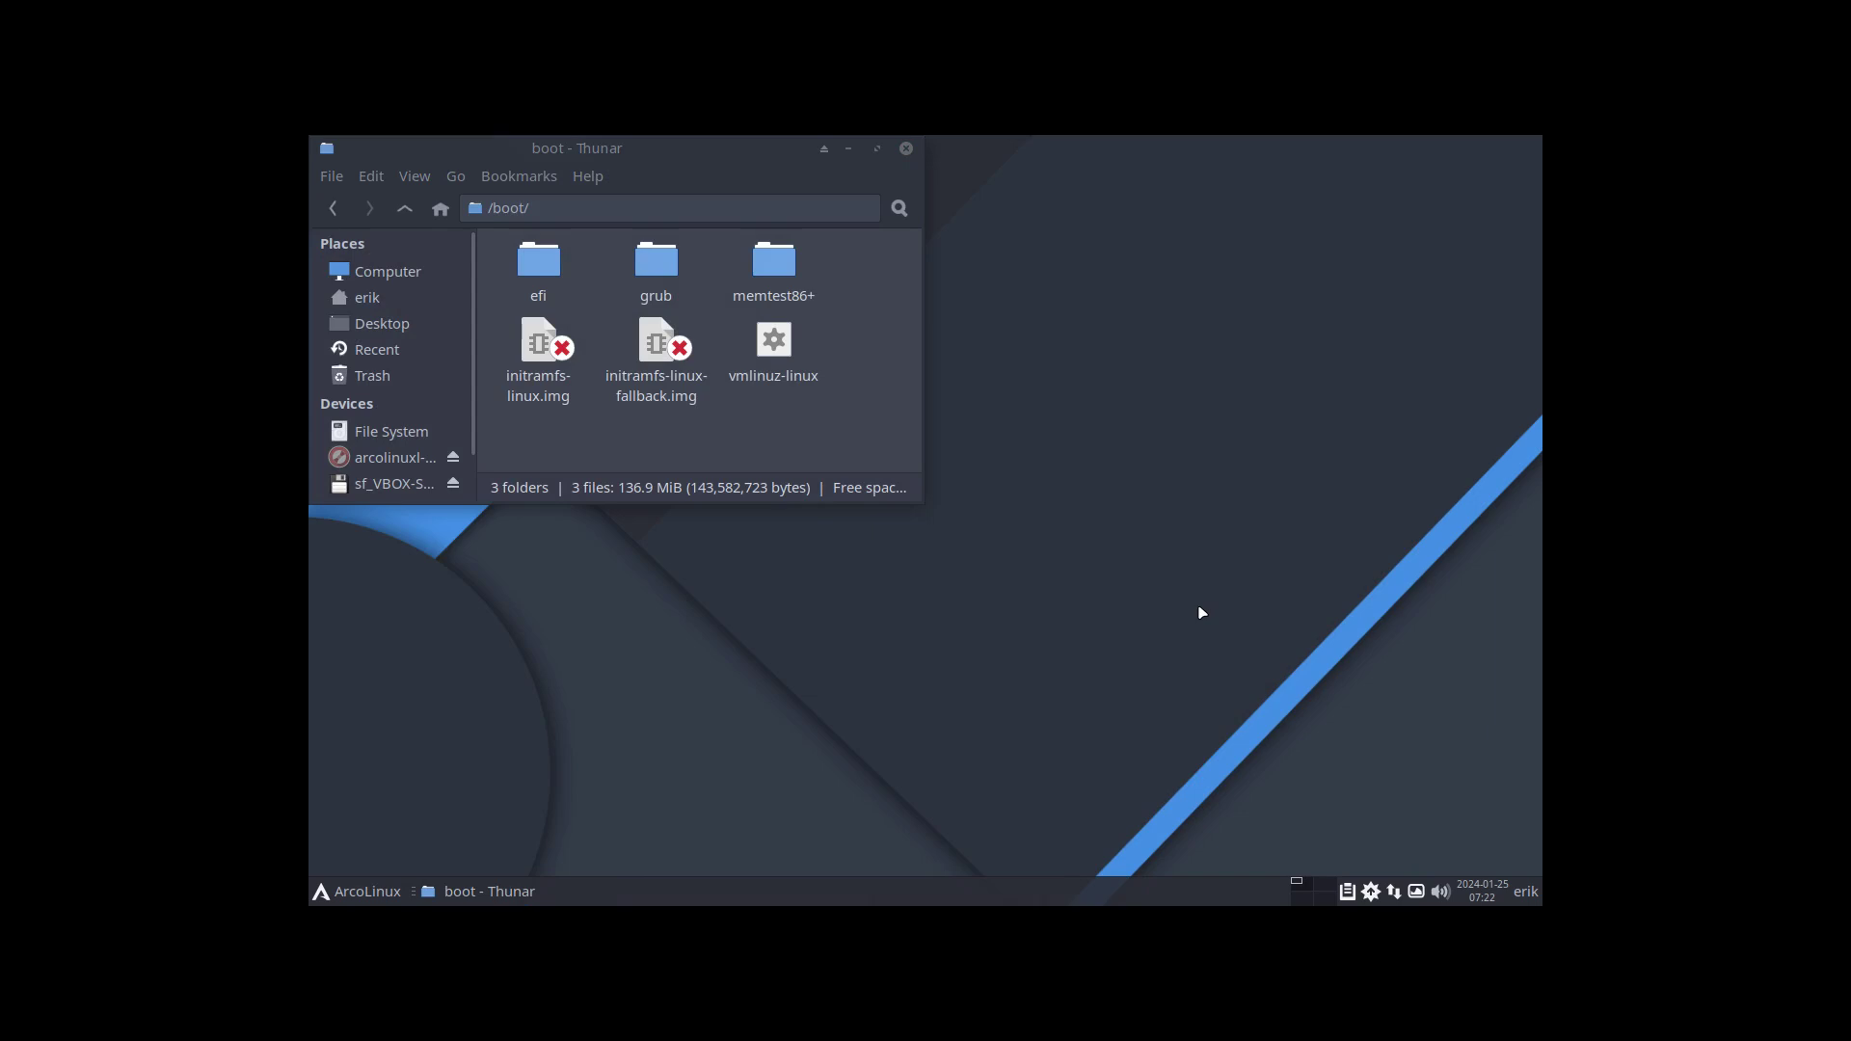
# Step: In a new terminal, run sudo pacman -S linux linux-headers and enter the password
pyautogui.press('super+Return')
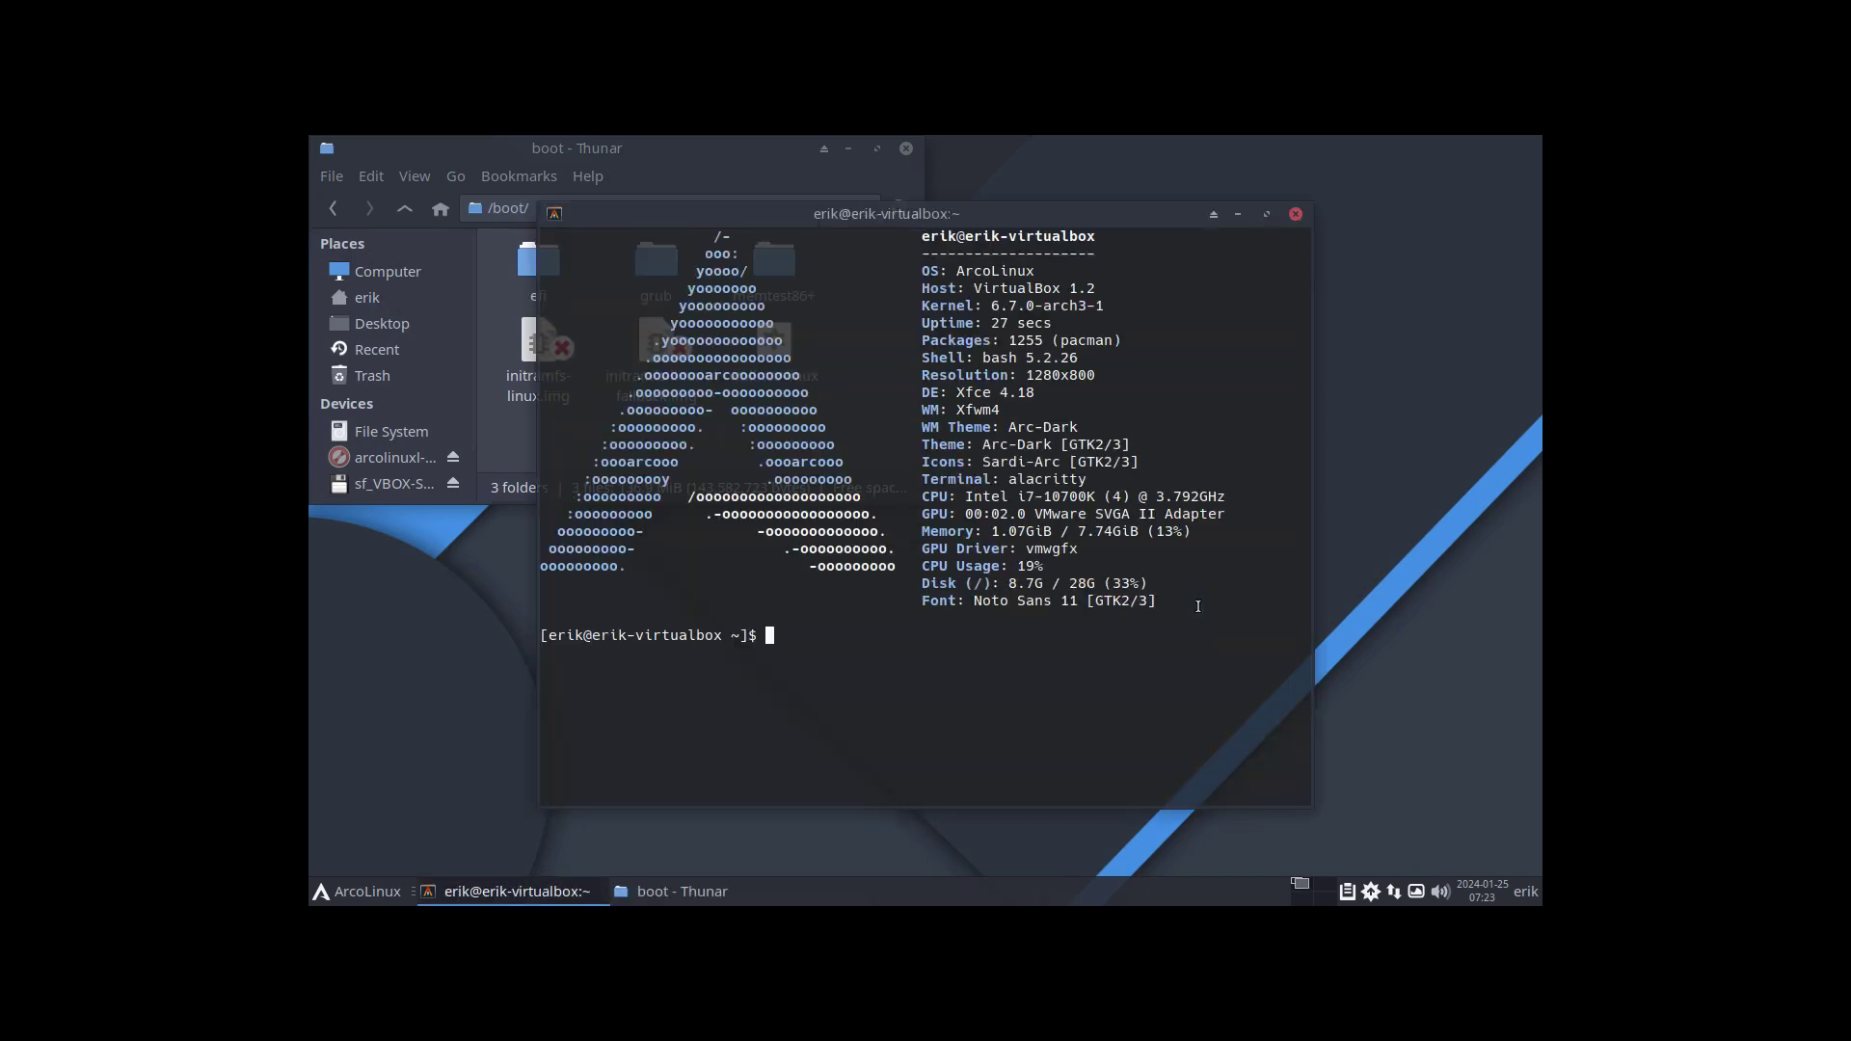
pyautogui.write('sudo pacman -')
pyautogui.write('S linux linux-h')
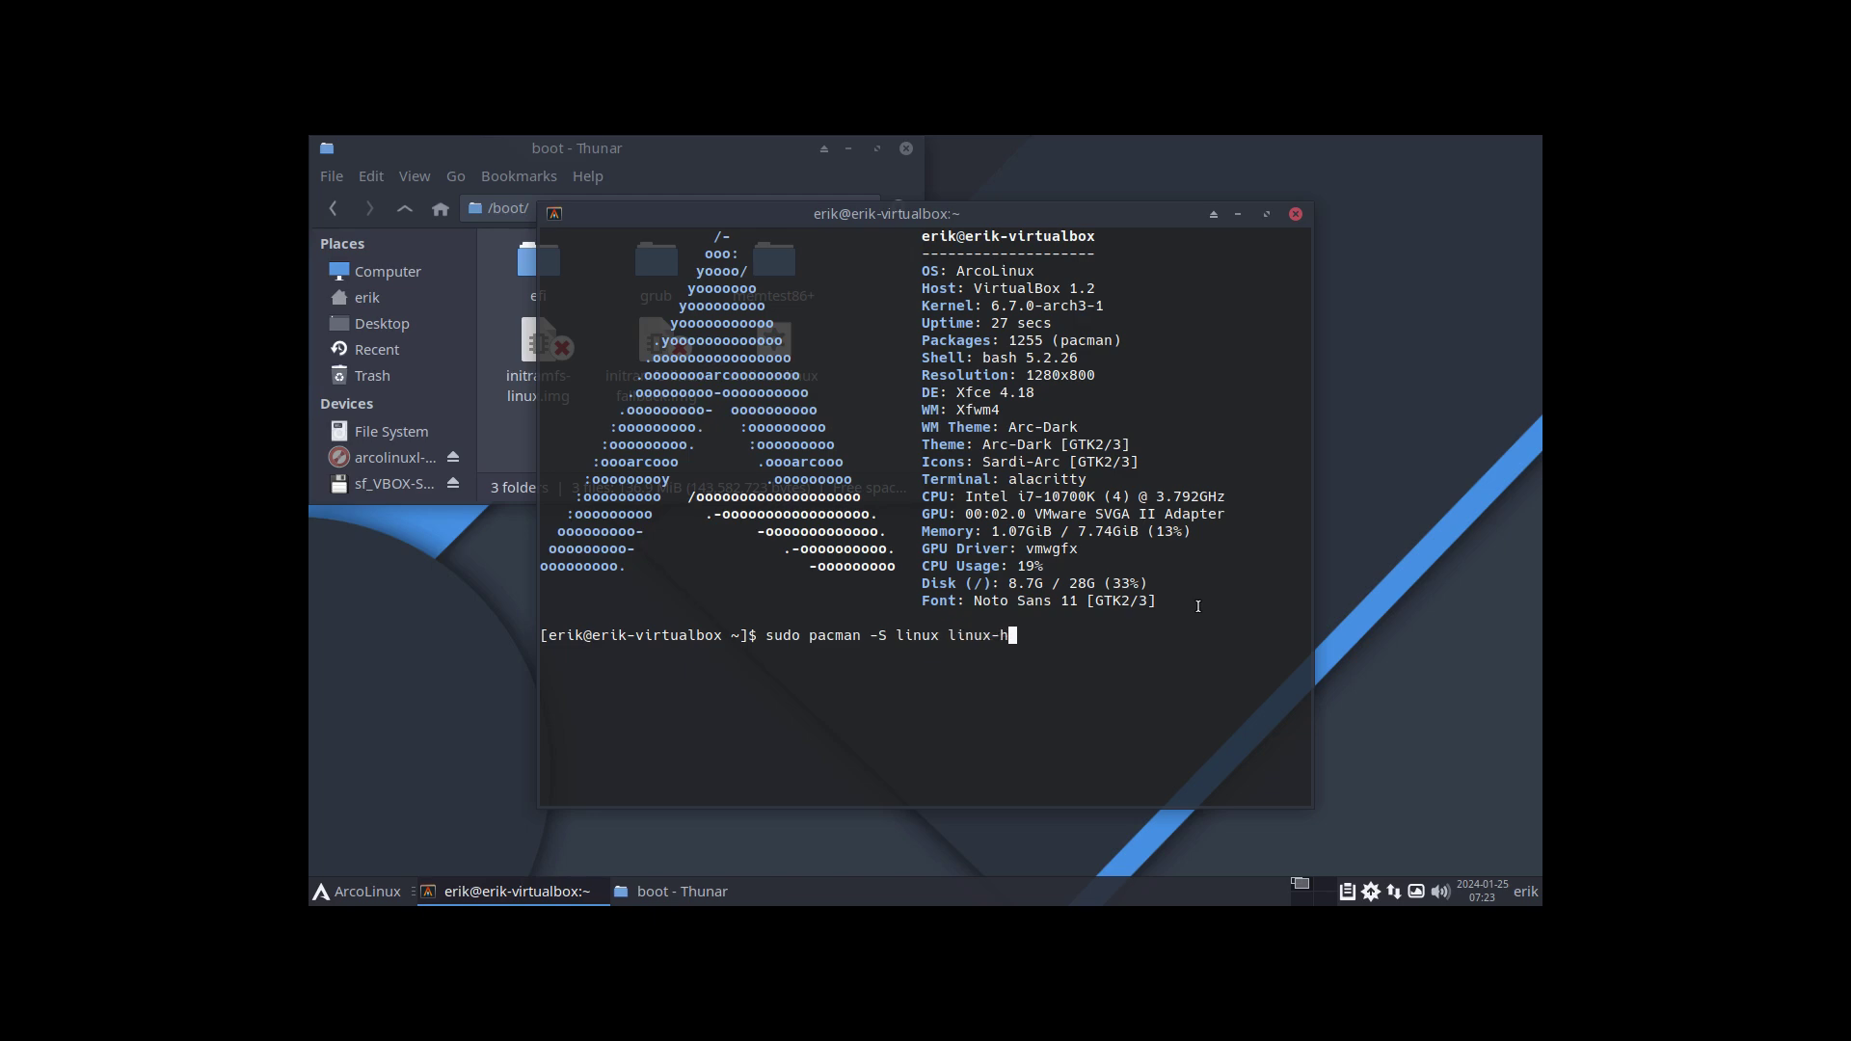
pyautogui.write('eaders')
pyautogui.press('Return')
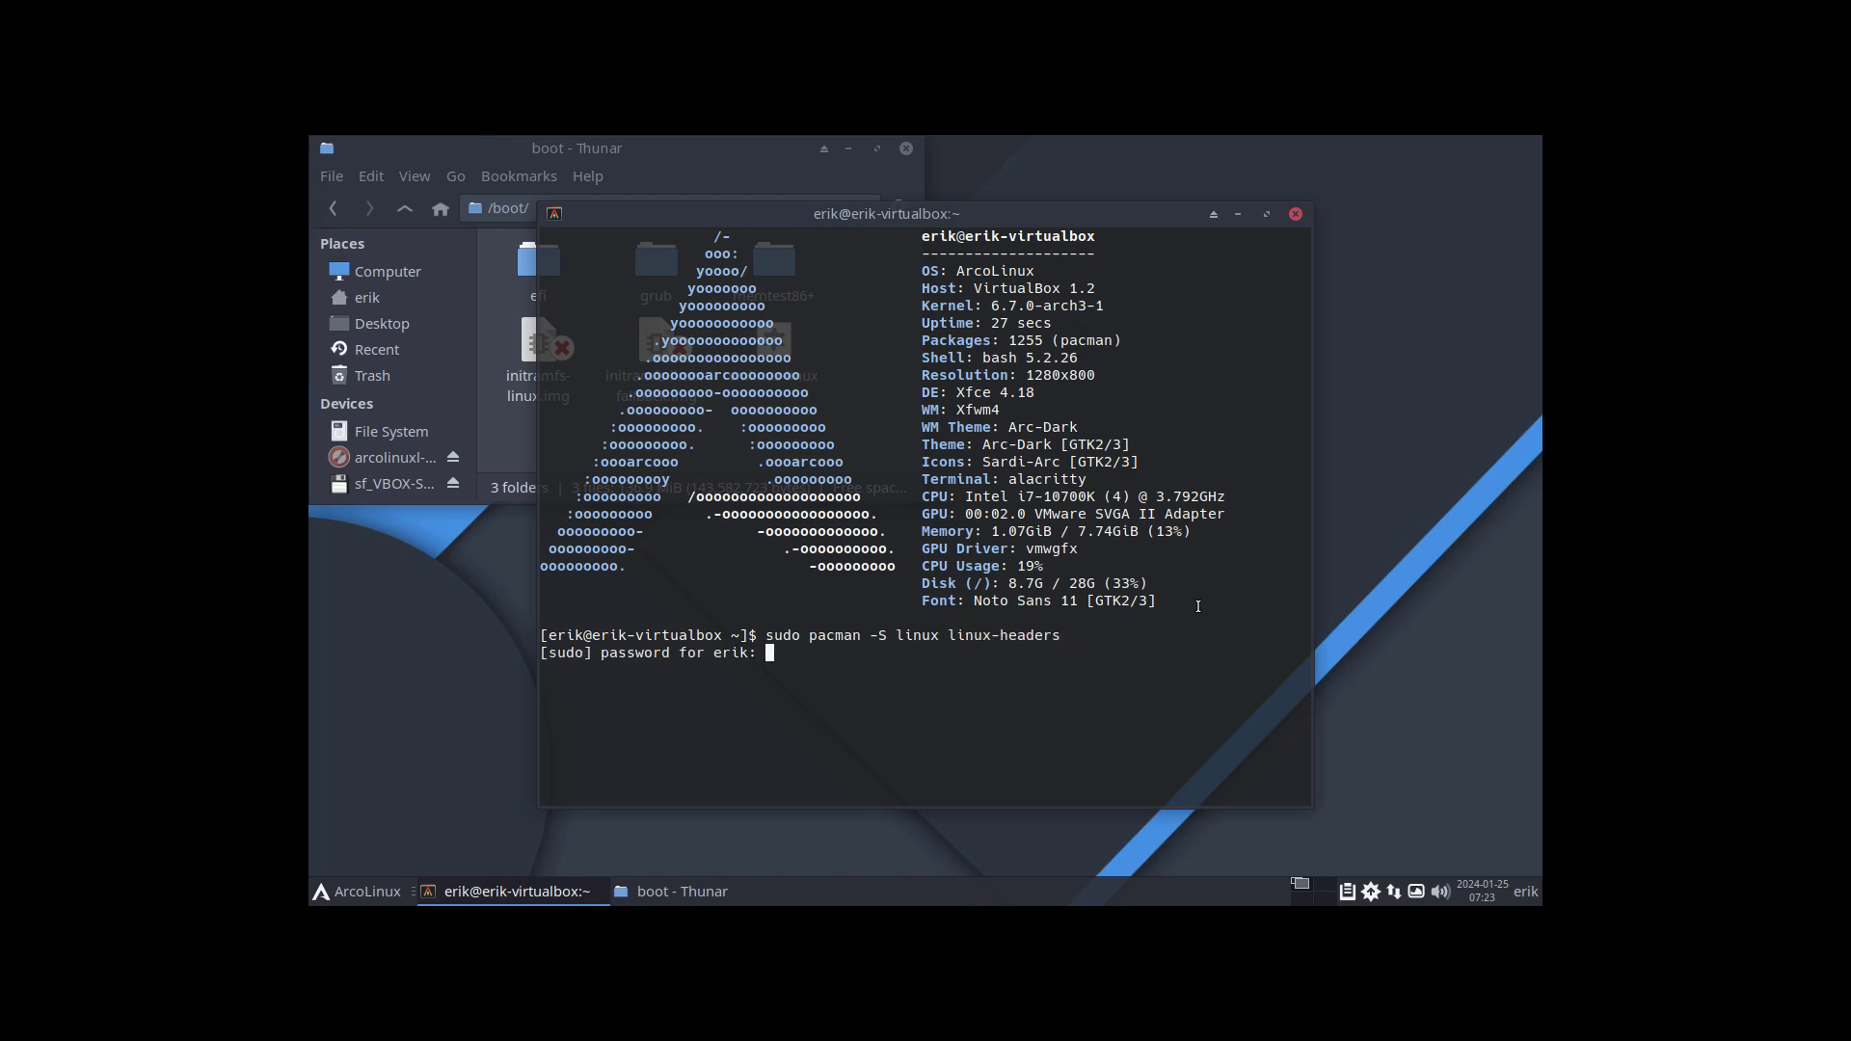
pyautogui.press('Return')
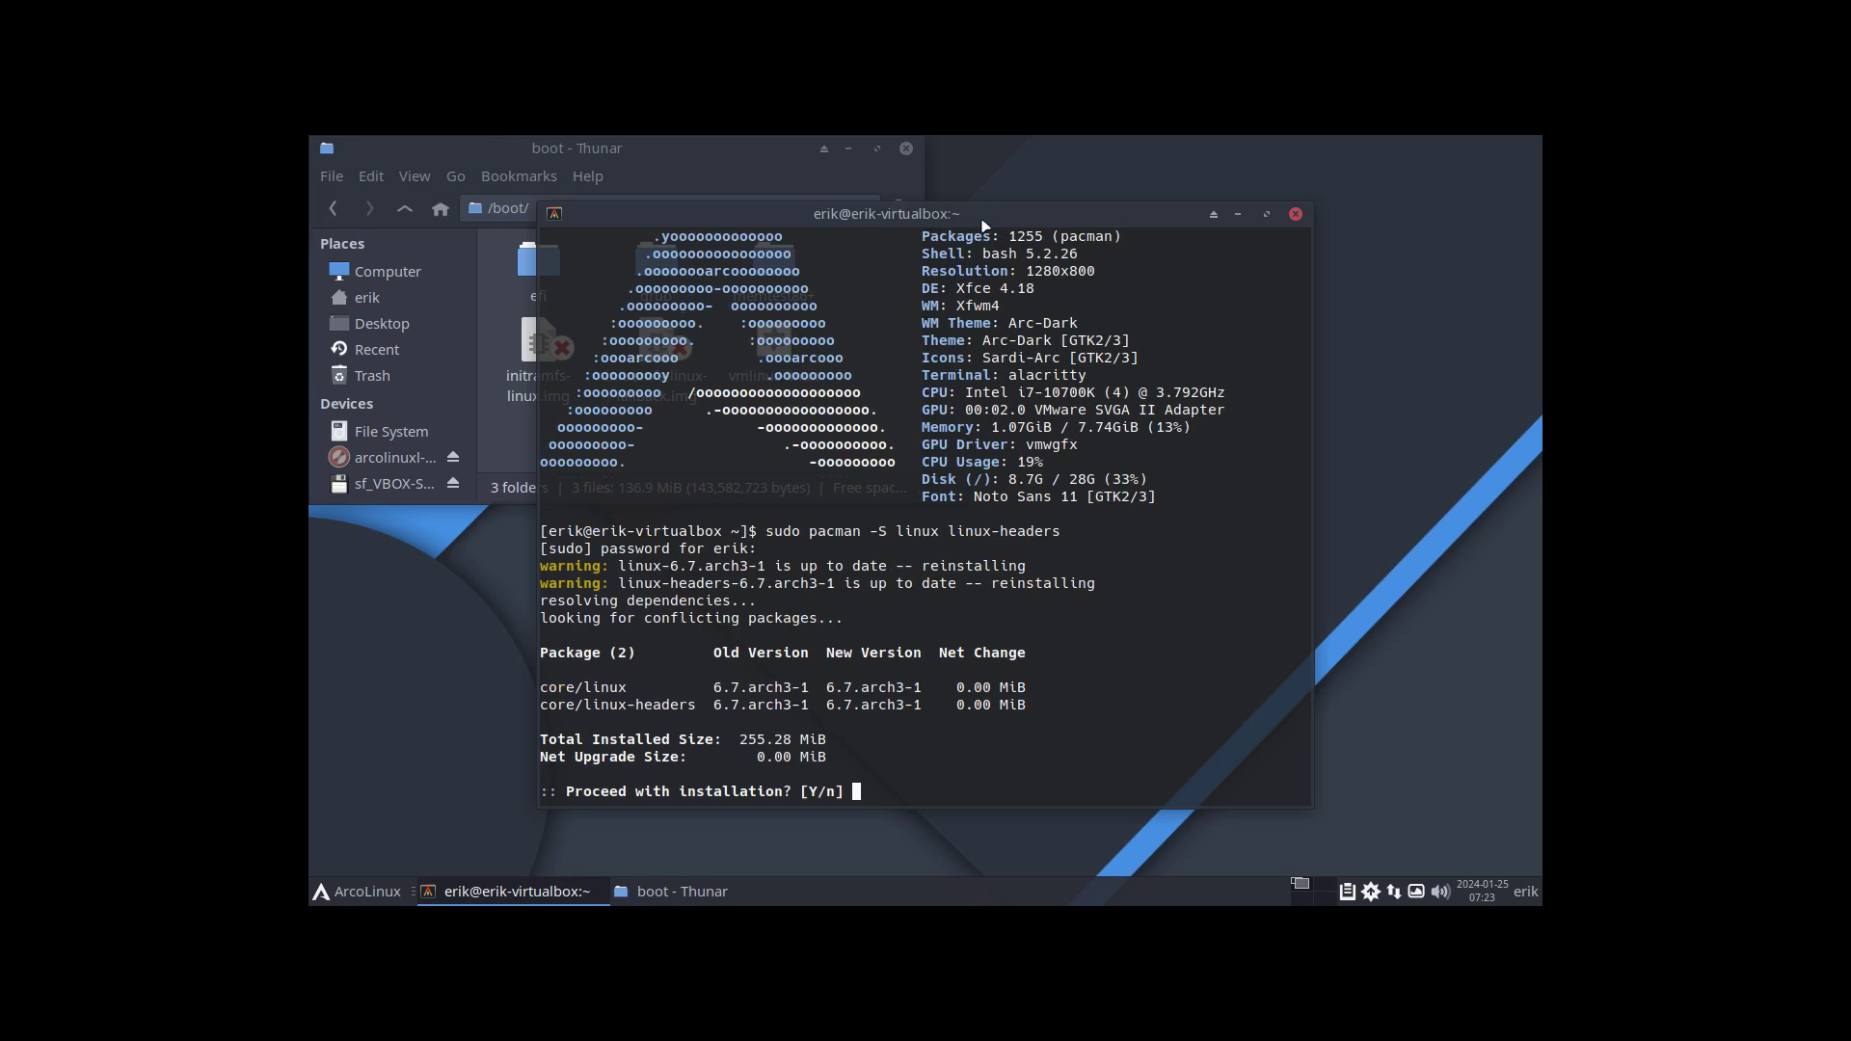
# Step: Move the terminal aside, show /boot as a detailed list, and make the VM fullscreen
pyautogui.moveTo(984, 218); pyautogui.dragTo(1291, 205)
pyautogui.click(768, 173)
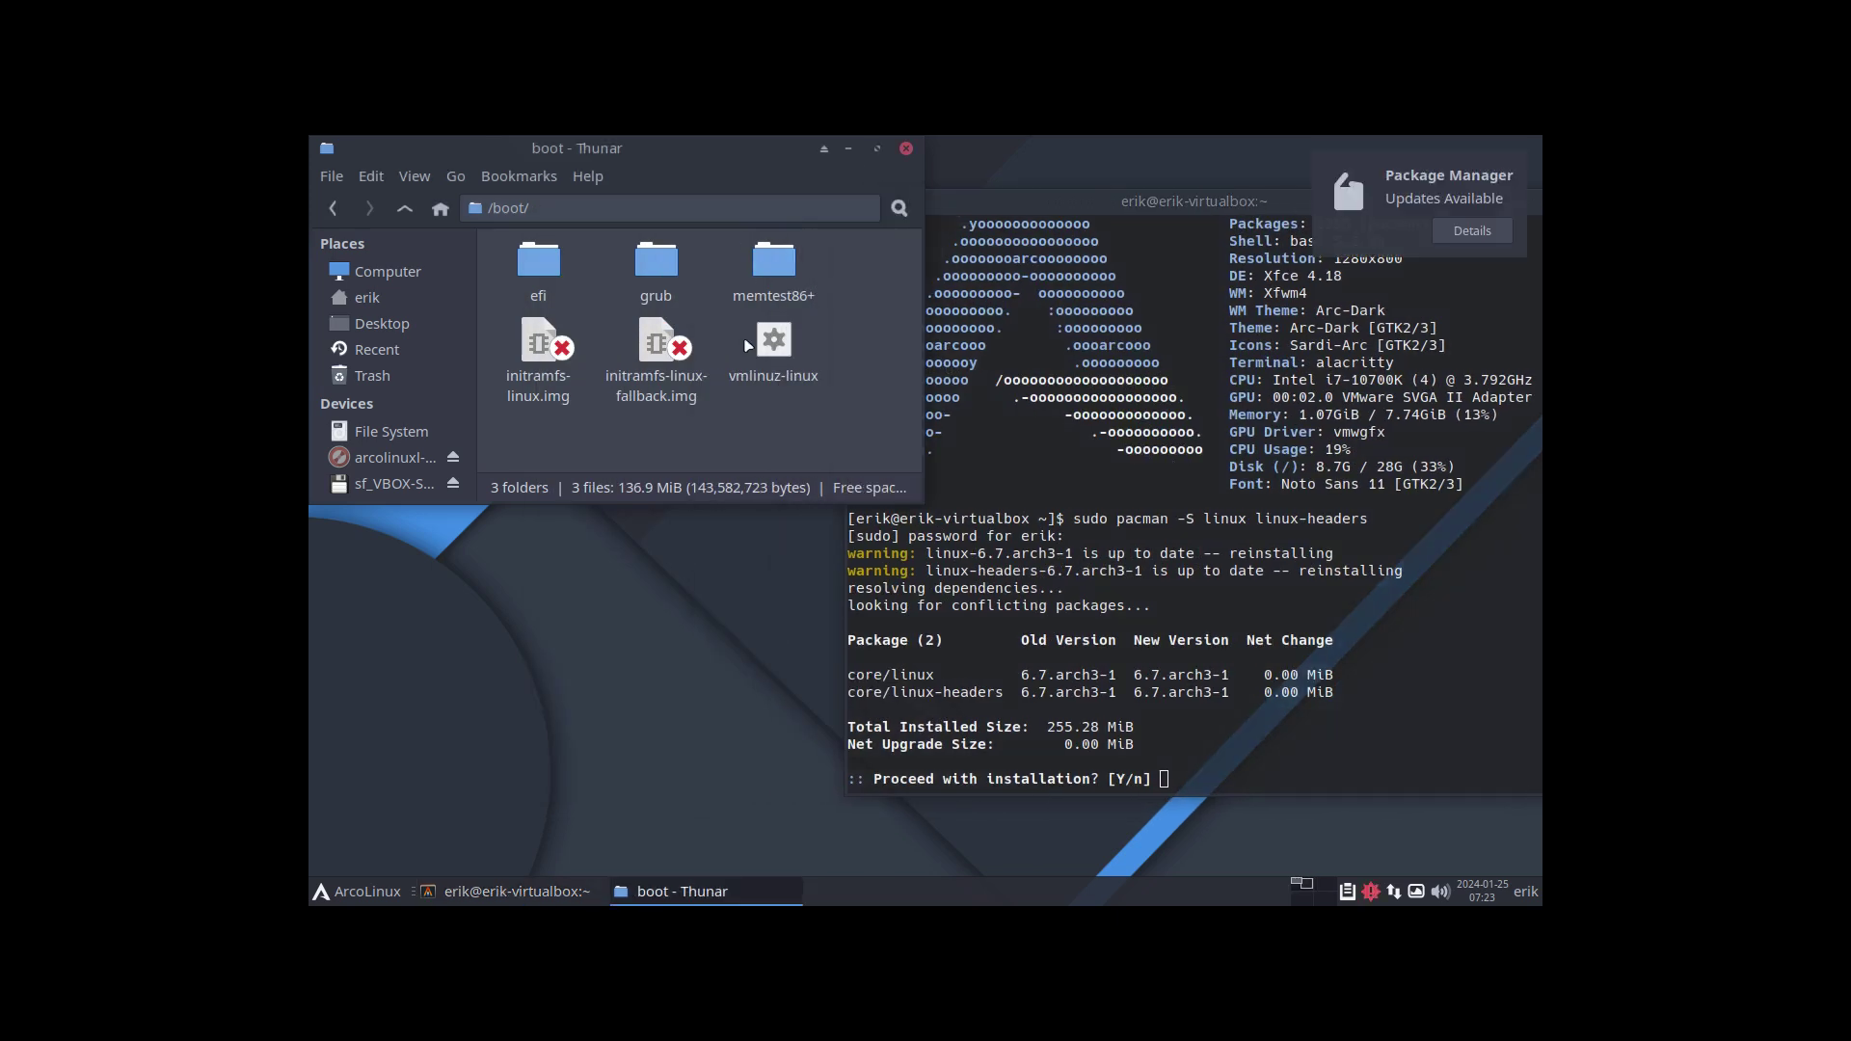
pyautogui.hotkey('ctrl', '2')
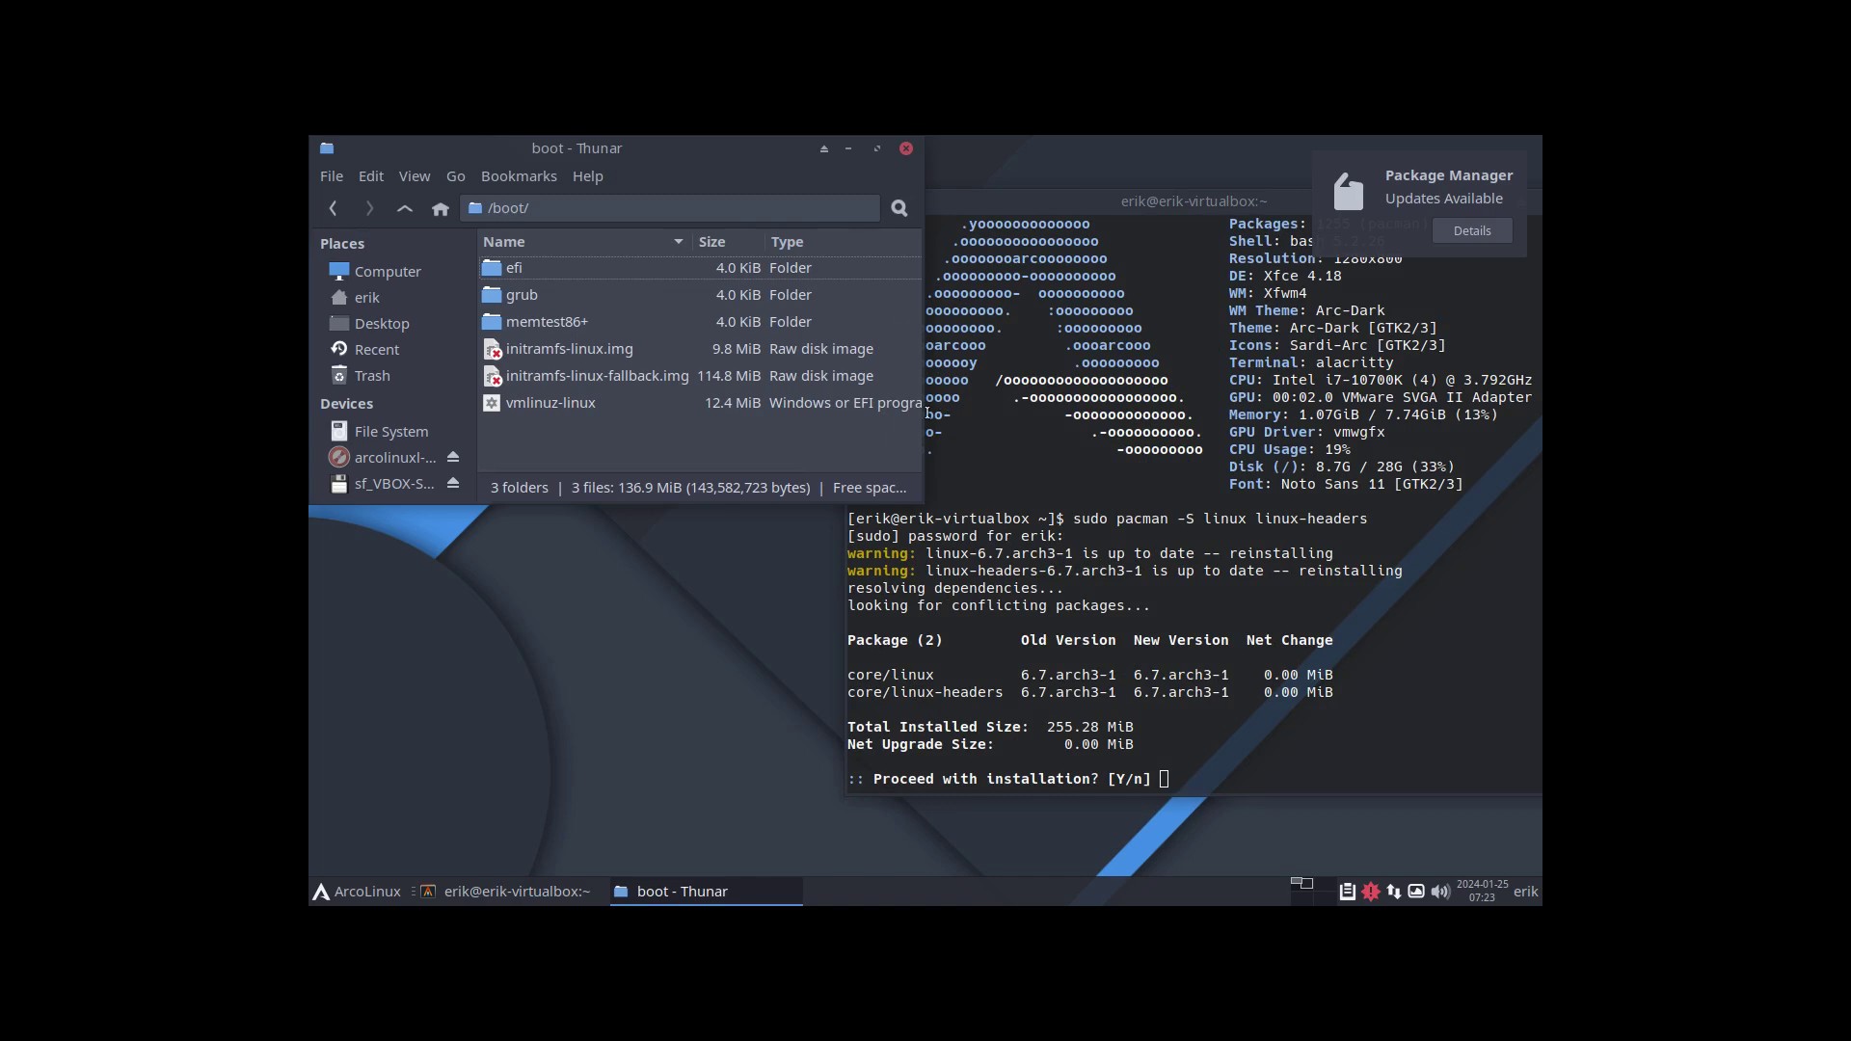
pyautogui.hotkey('ctrl', 'f')
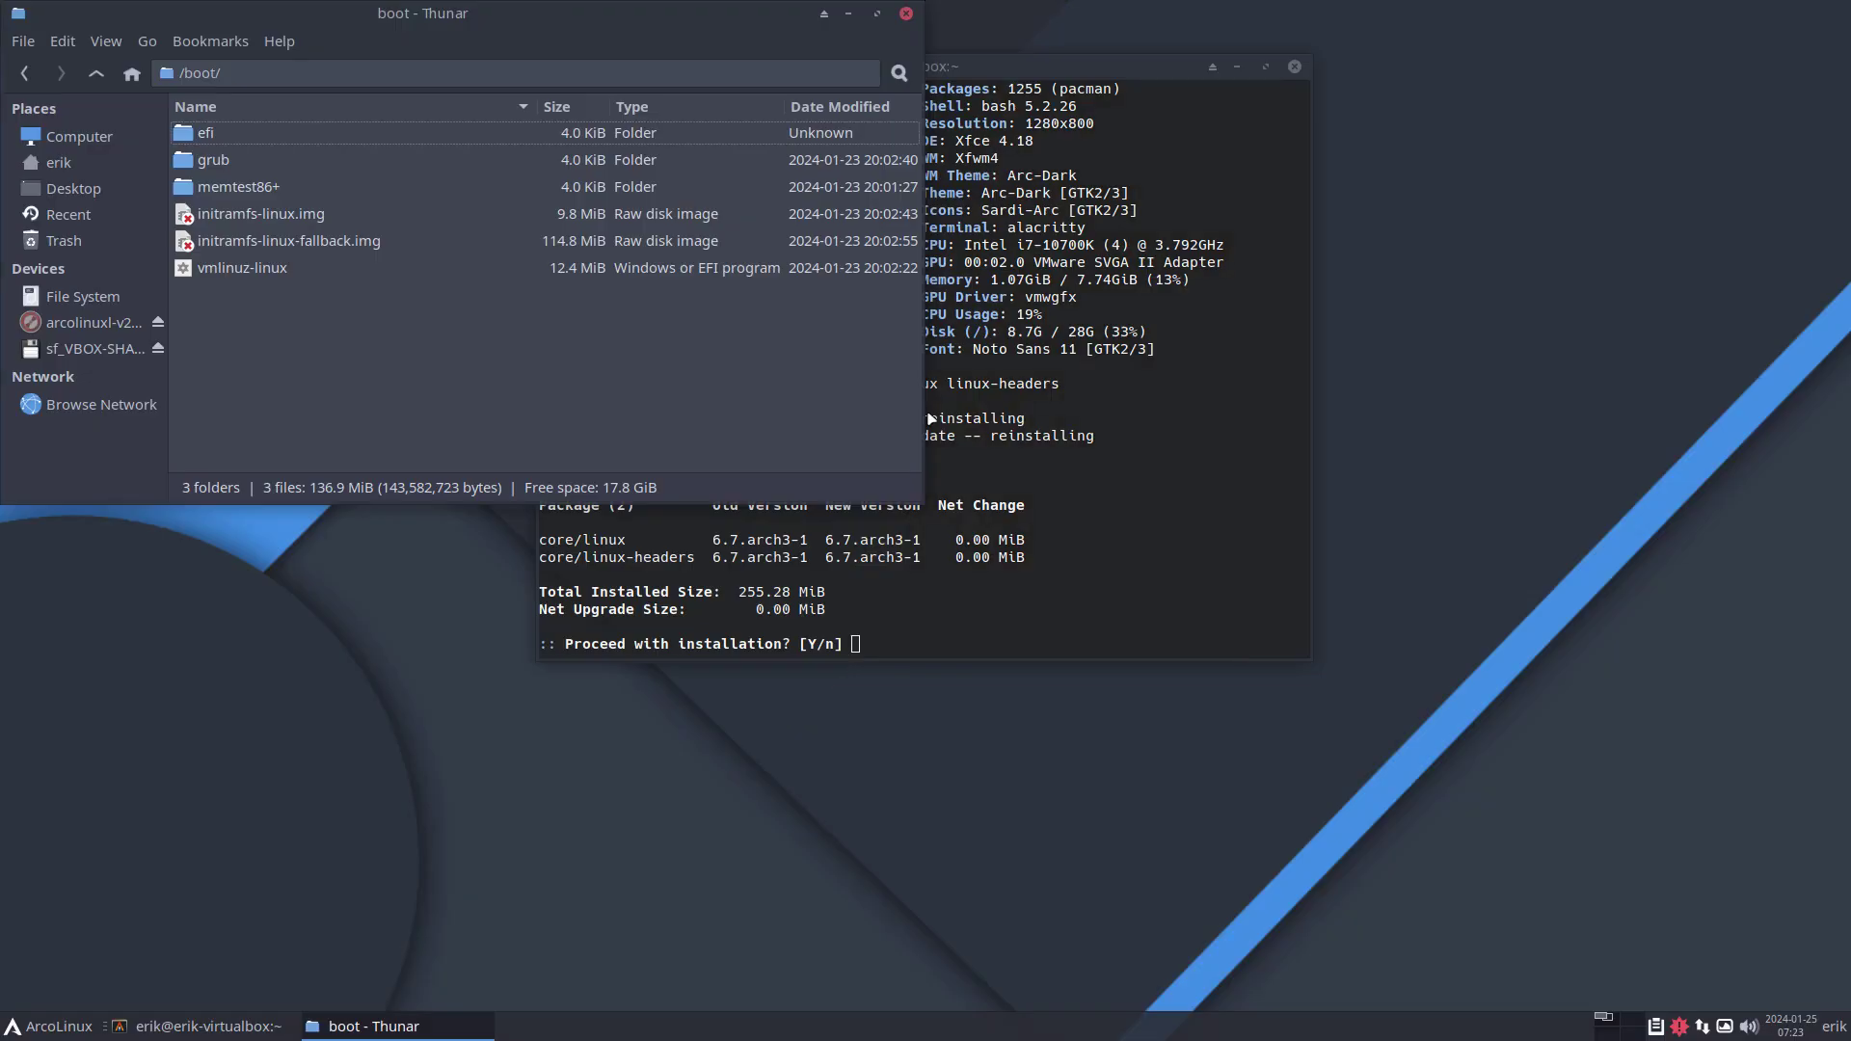
# Step: Snap the terminal to the right half and inspect vmlinuz-linux in Thunar's detailed view
pyautogui.moveTo(1078, 63); pyautogui.dragTo(1844, 363)
pyautogui.moveTo(675, 19); pyautogui.dragTo(2, 443)
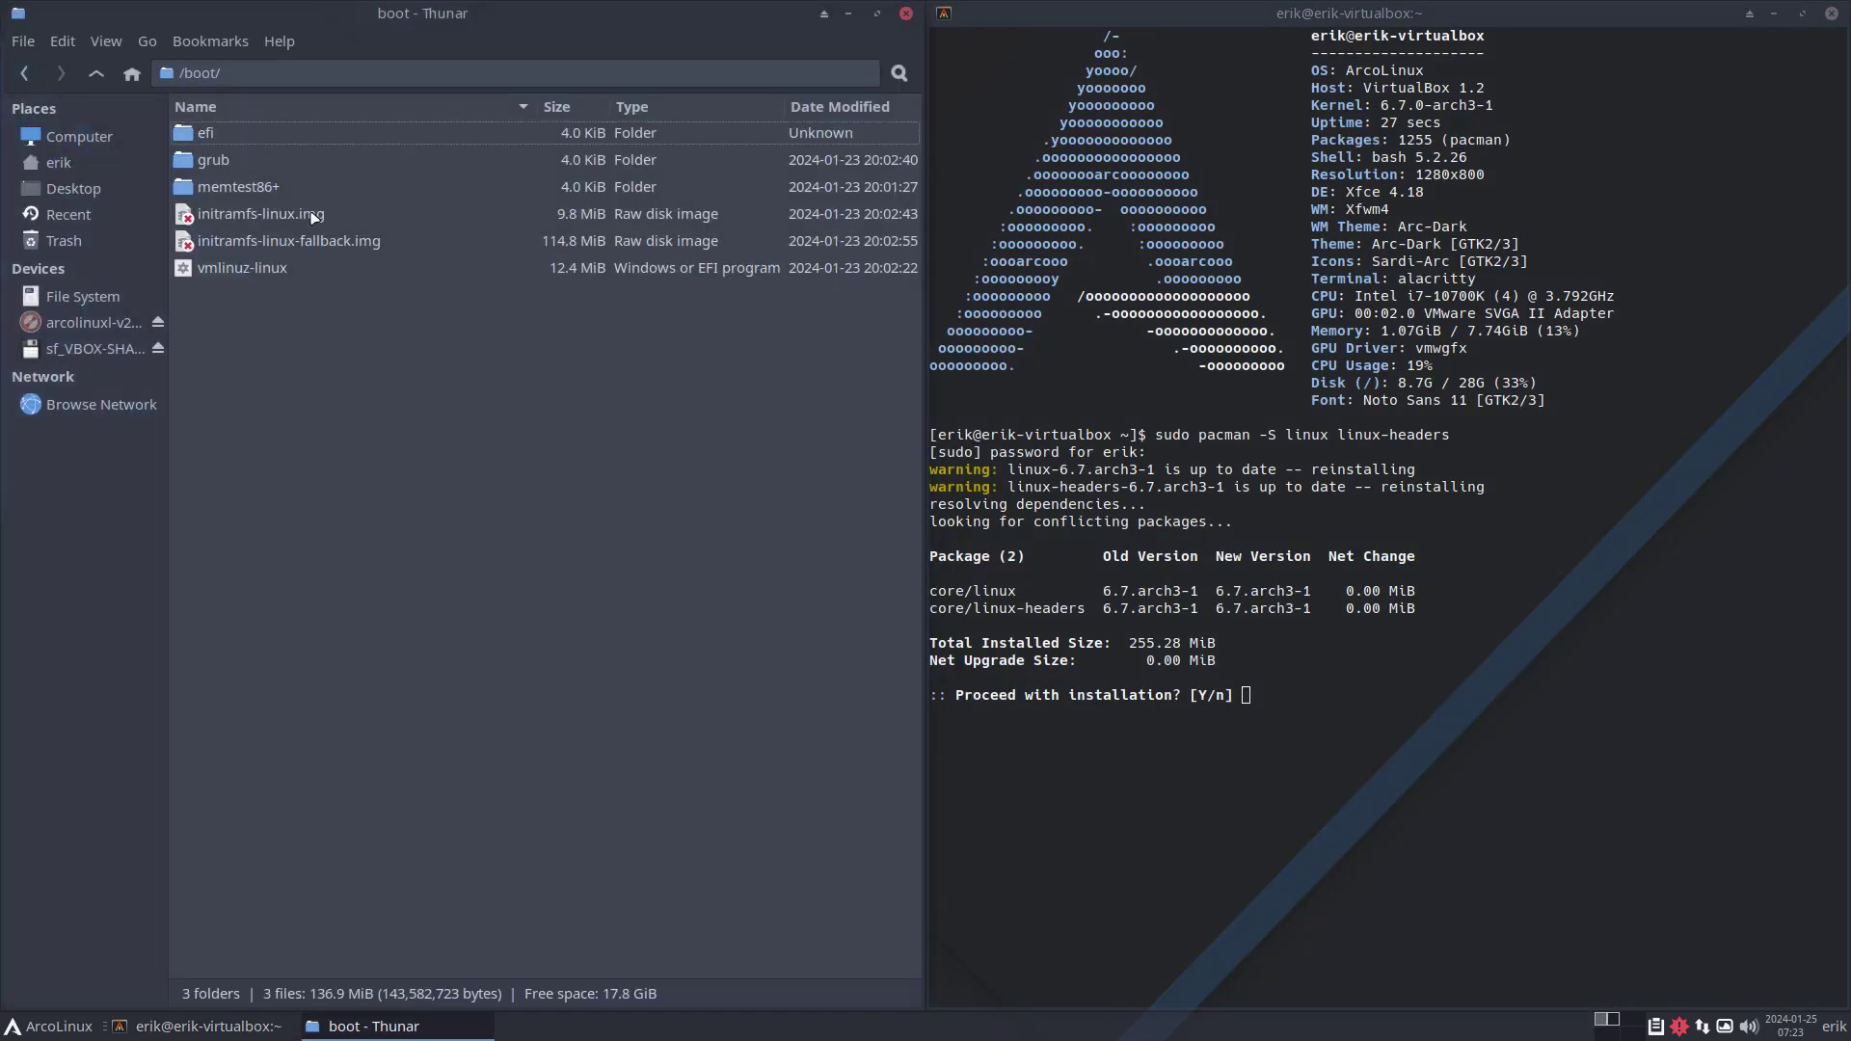
pyautogui.hotkey('ctrl', '3')
pyautogui.hotkey('ctrl', '2')
pyautogui.click(881, 273)
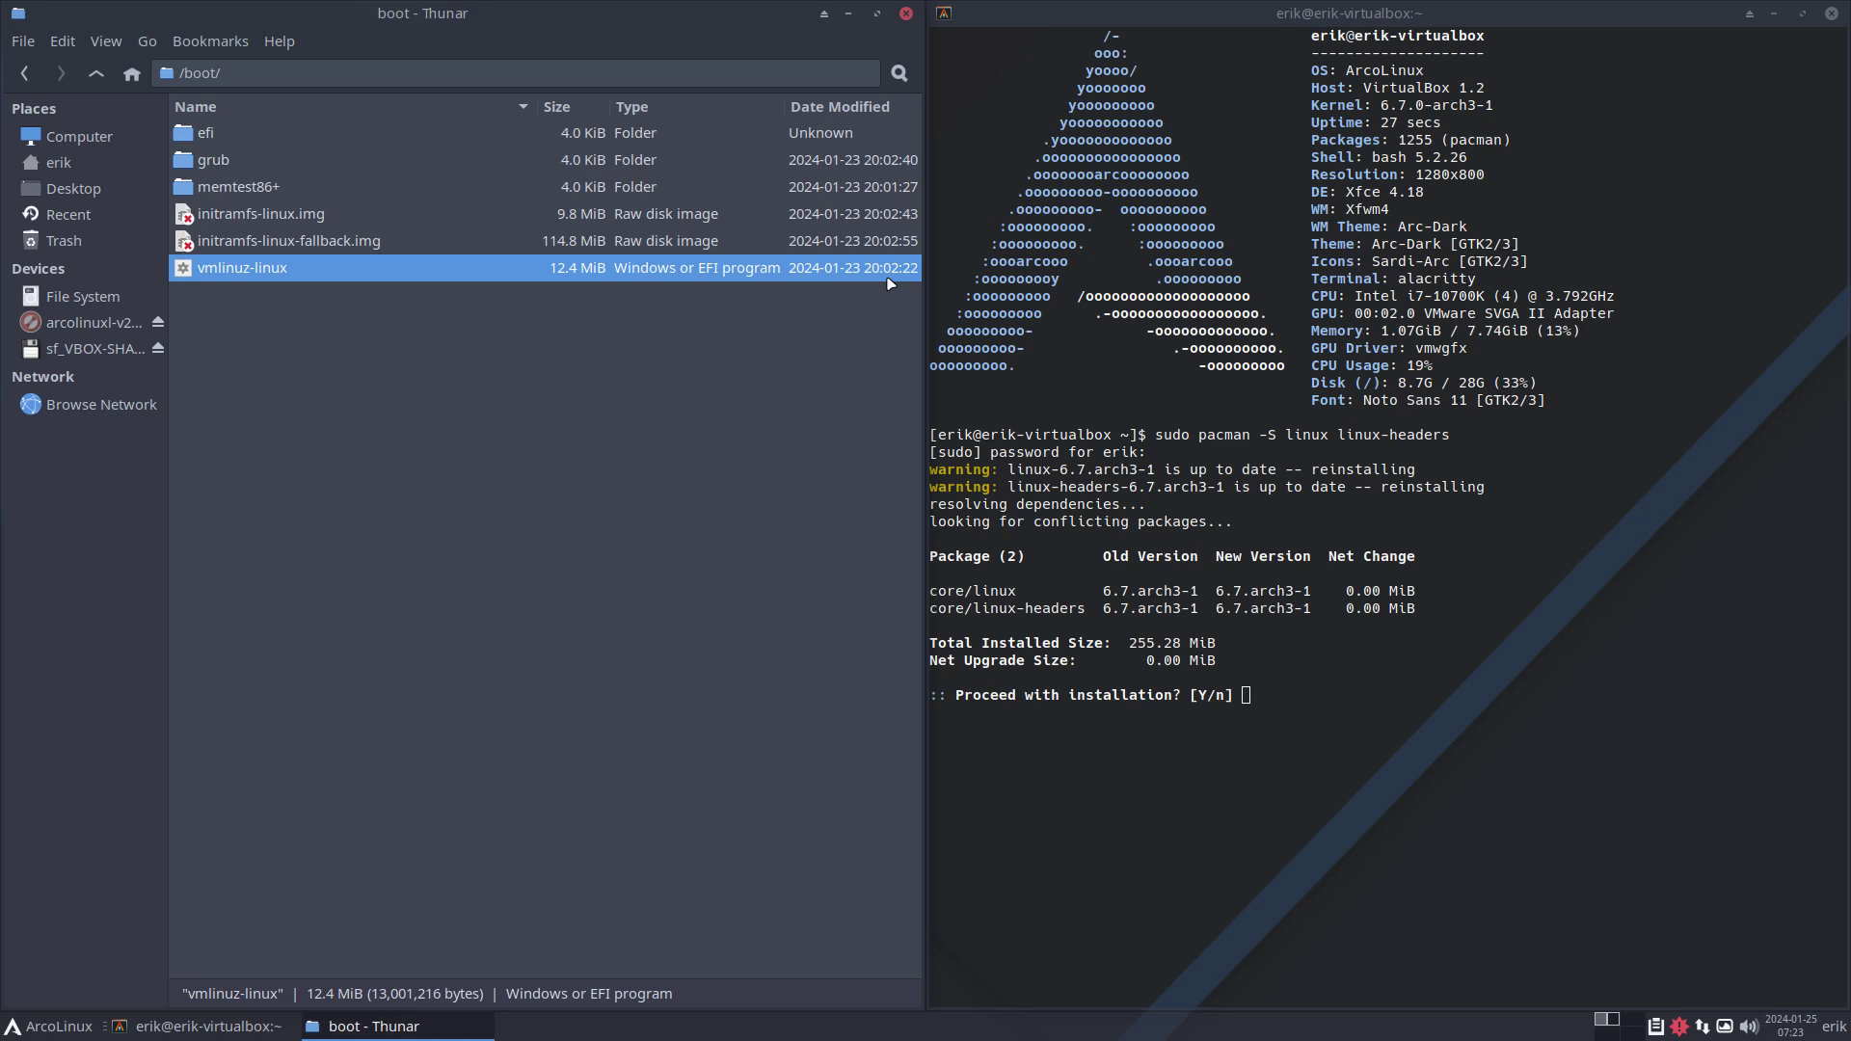
pyautogui.click(1301, 697)
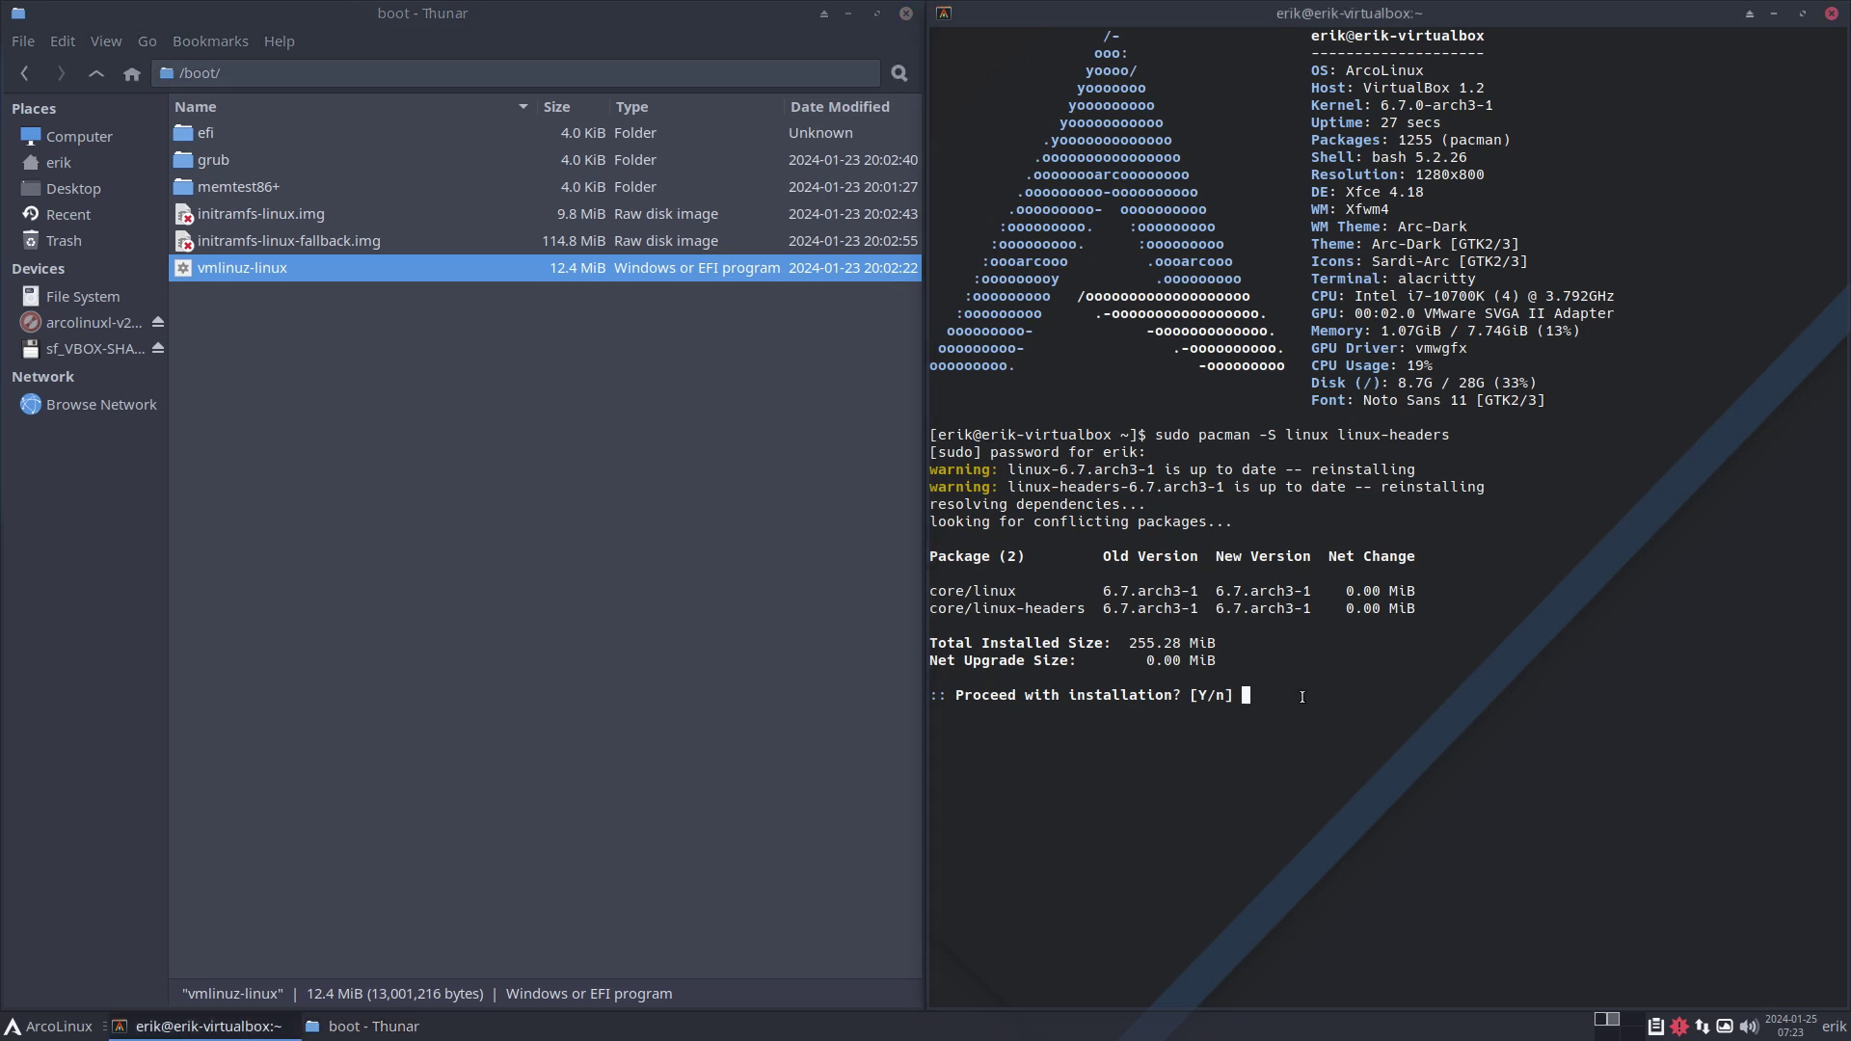
# Step: Answer the Proceed prompt to start reinstalling linux and linux-headers
pyautogui.press('Return')
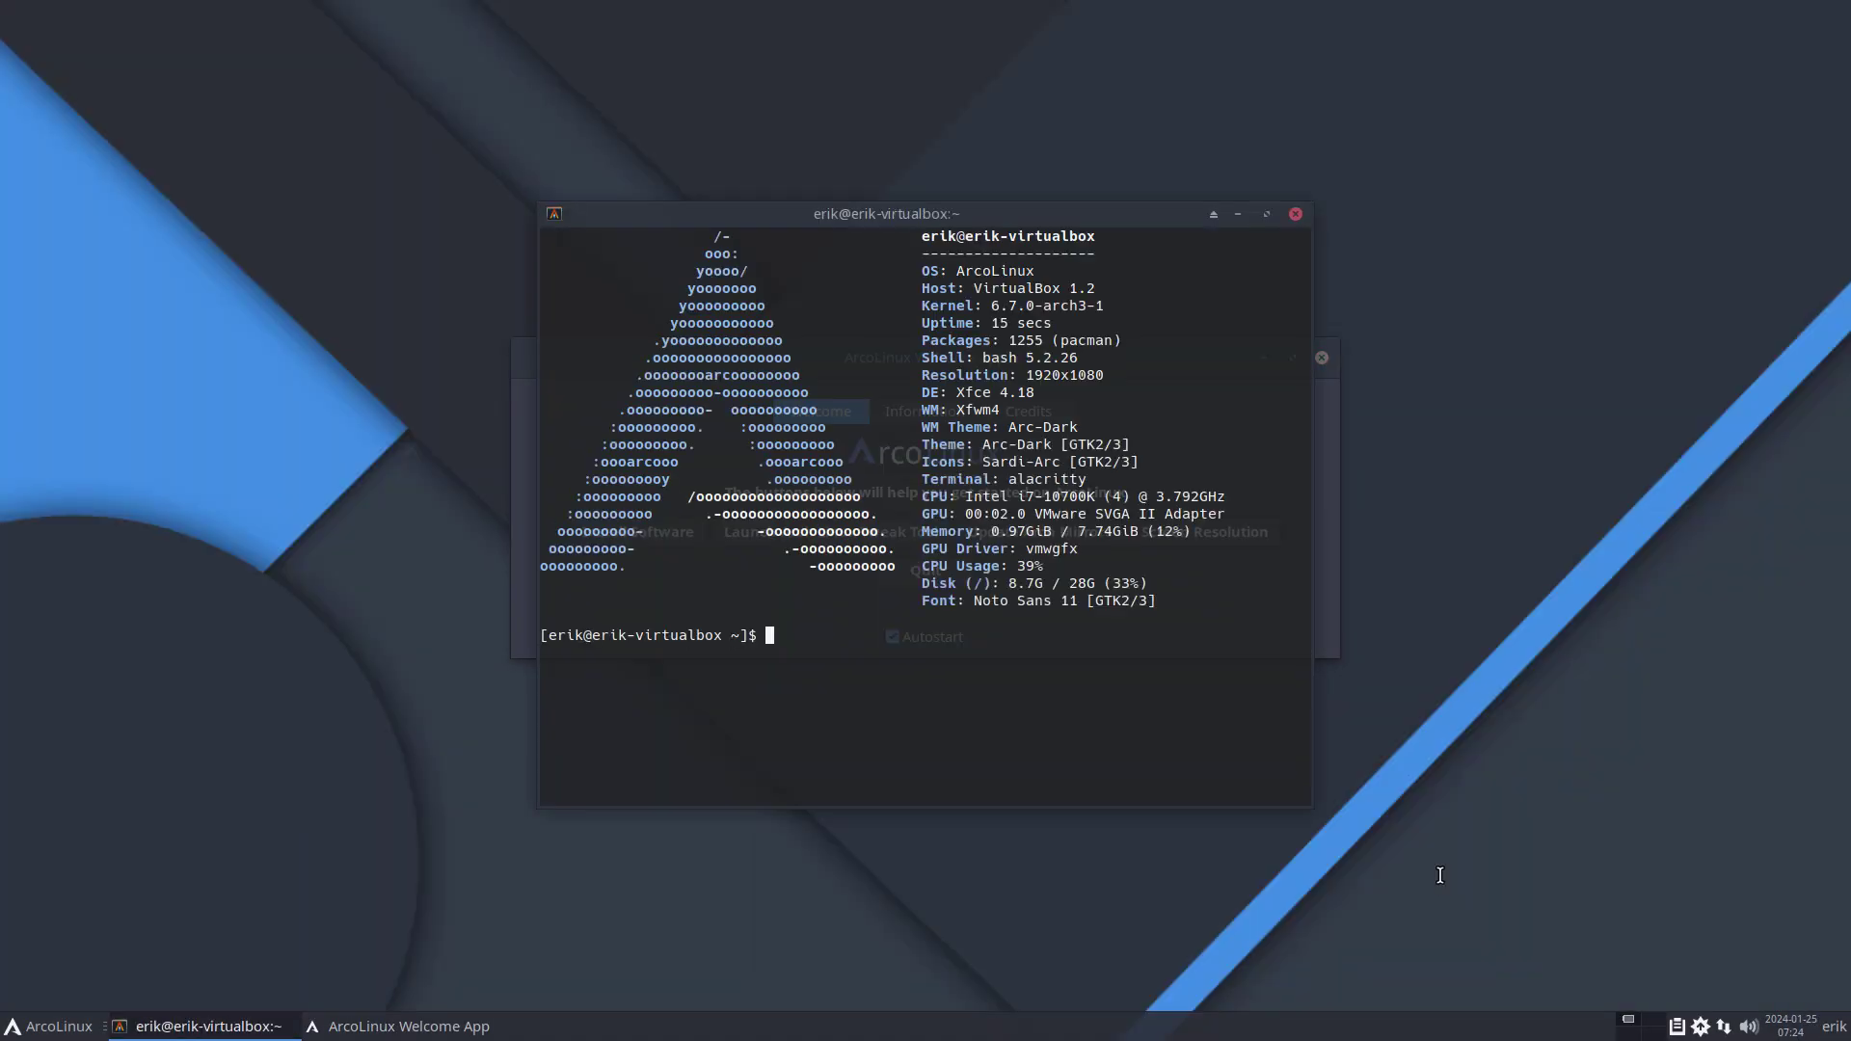
# Step: Correct a mistyped command and run sudo pacman -S linux, entering the password
pyautogui.write('sudo pacman -S lollypop')
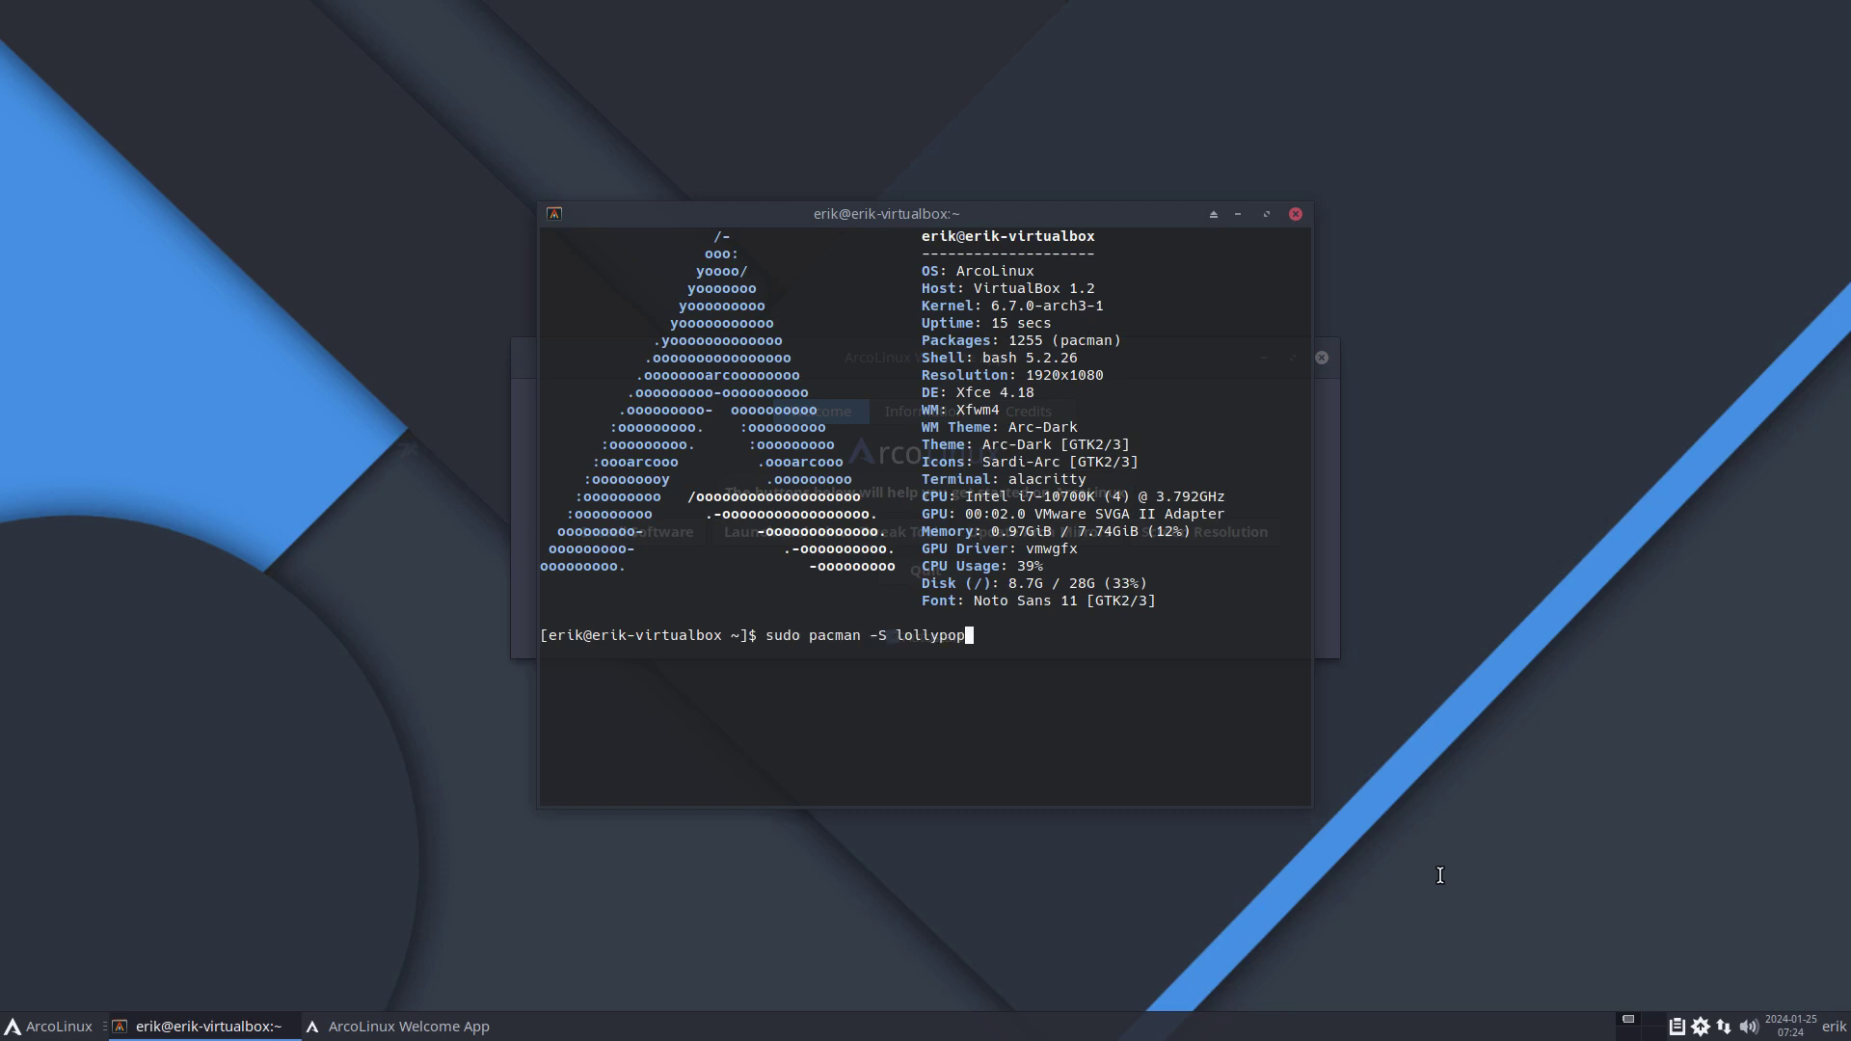
pyautogui.press('BackSpace')
pyautogui.press('BackSpace')
pyautogui.press('BackSpace')
pyautogui.press('BackSpace')
pyautogui.press('BackSpace')
pyautogui.press('BackSpace')
pyautogui.press('BackSpace')
pyautogui.press('BackSpace')
pyautogui.press('BackSpace')
pyautogui.press('BackSpace')
pyautogui.press('BackSpace')
pyautogui.press('BackSpace')
pyautogui.press('BackSpace')
pyautogui.press('BackSpace')
pyautogui.press('BackSpace')
pyautogui.press('BackSpace')
pyautogui.press('BackSpace')
pyautogui.press('BackSpace')
pyautogui.press('BackSpace')
pyautogui.press('BackSpace')
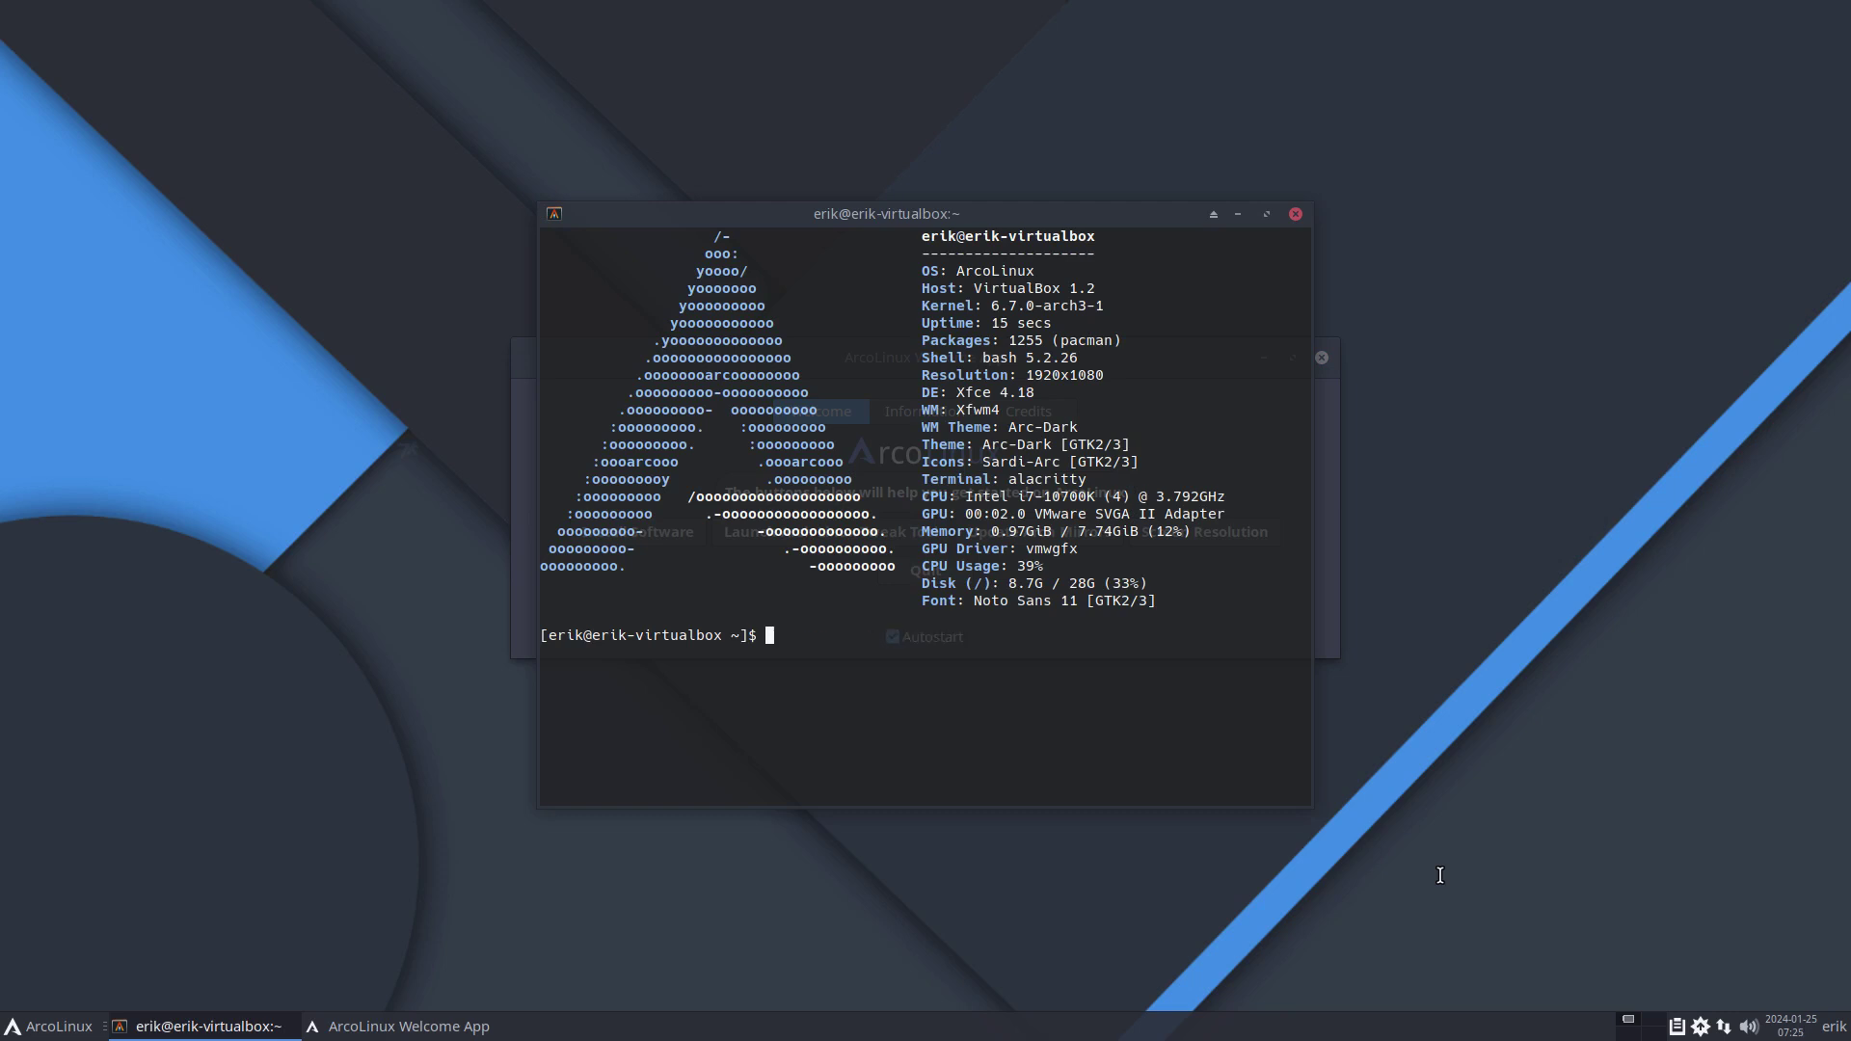
pyautogui.write('sudo pacma')
pyautogui.press('BackSpace')
pyautogui.write('an -S linux')
pyautogui.press('Return')
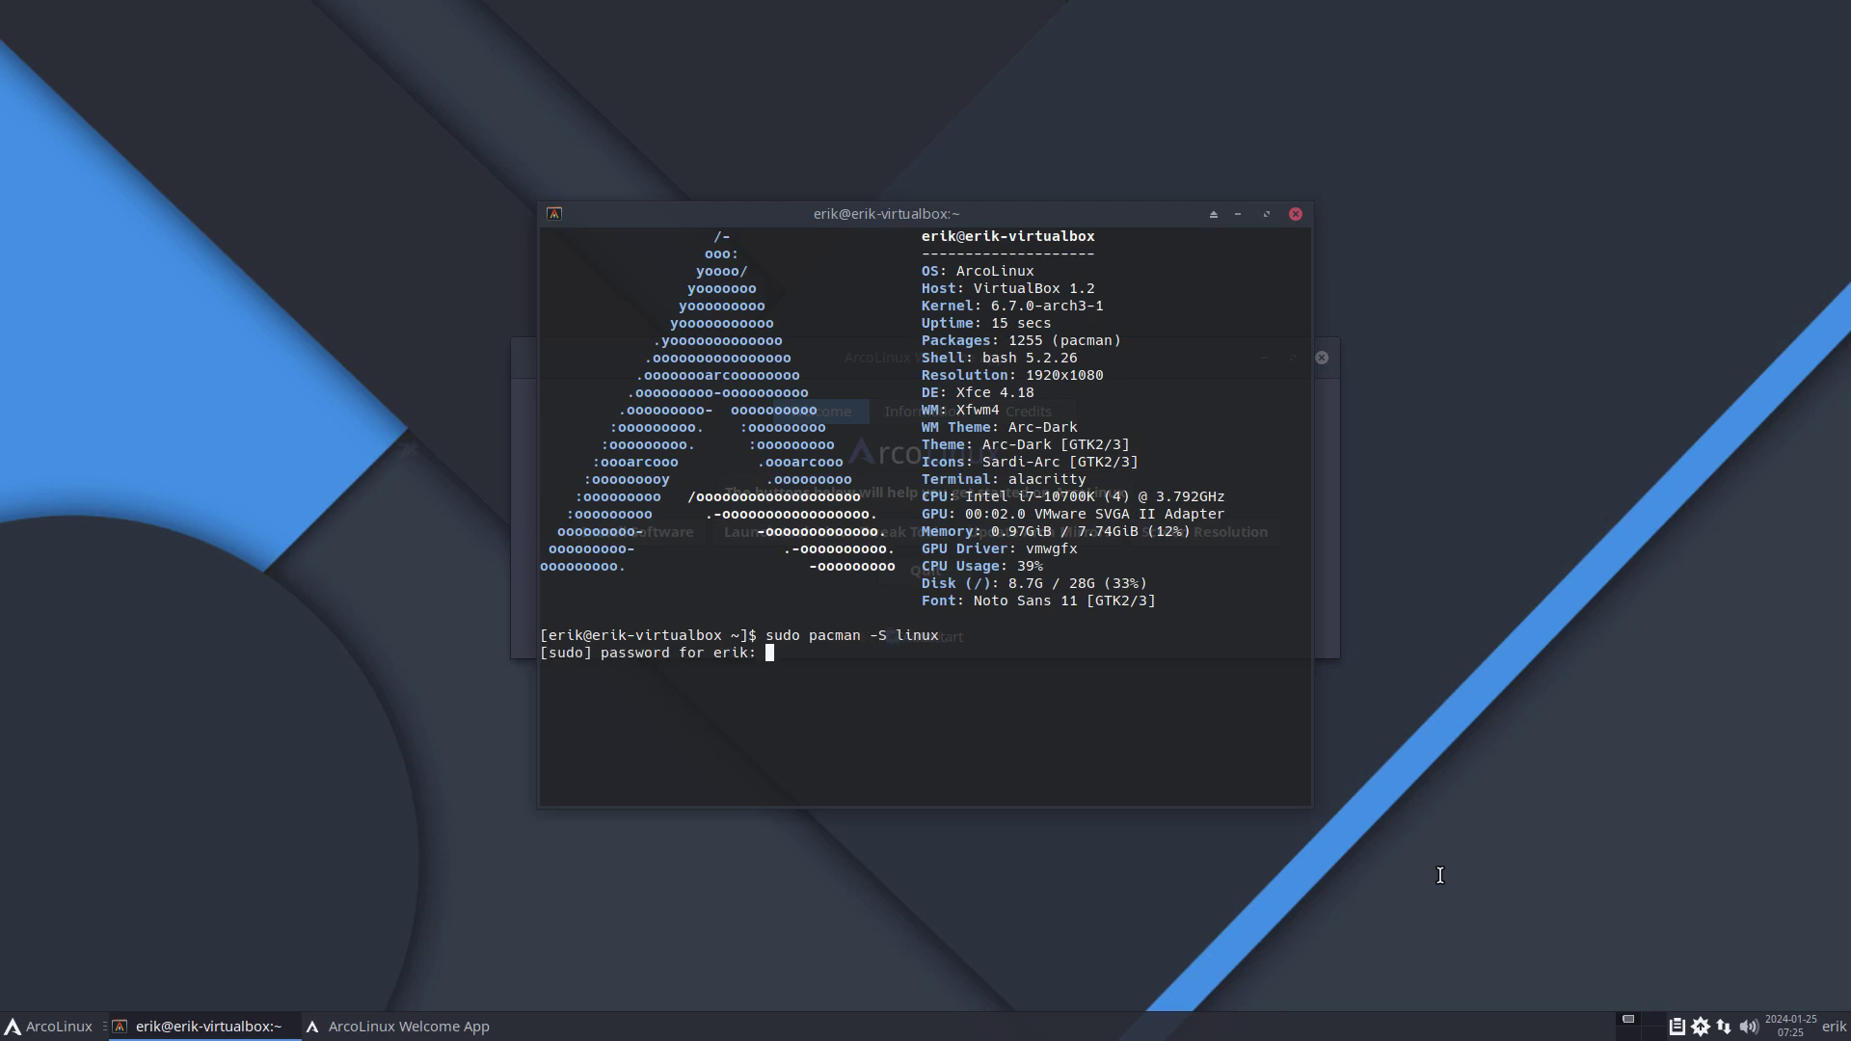
pyautogui.press('Return')
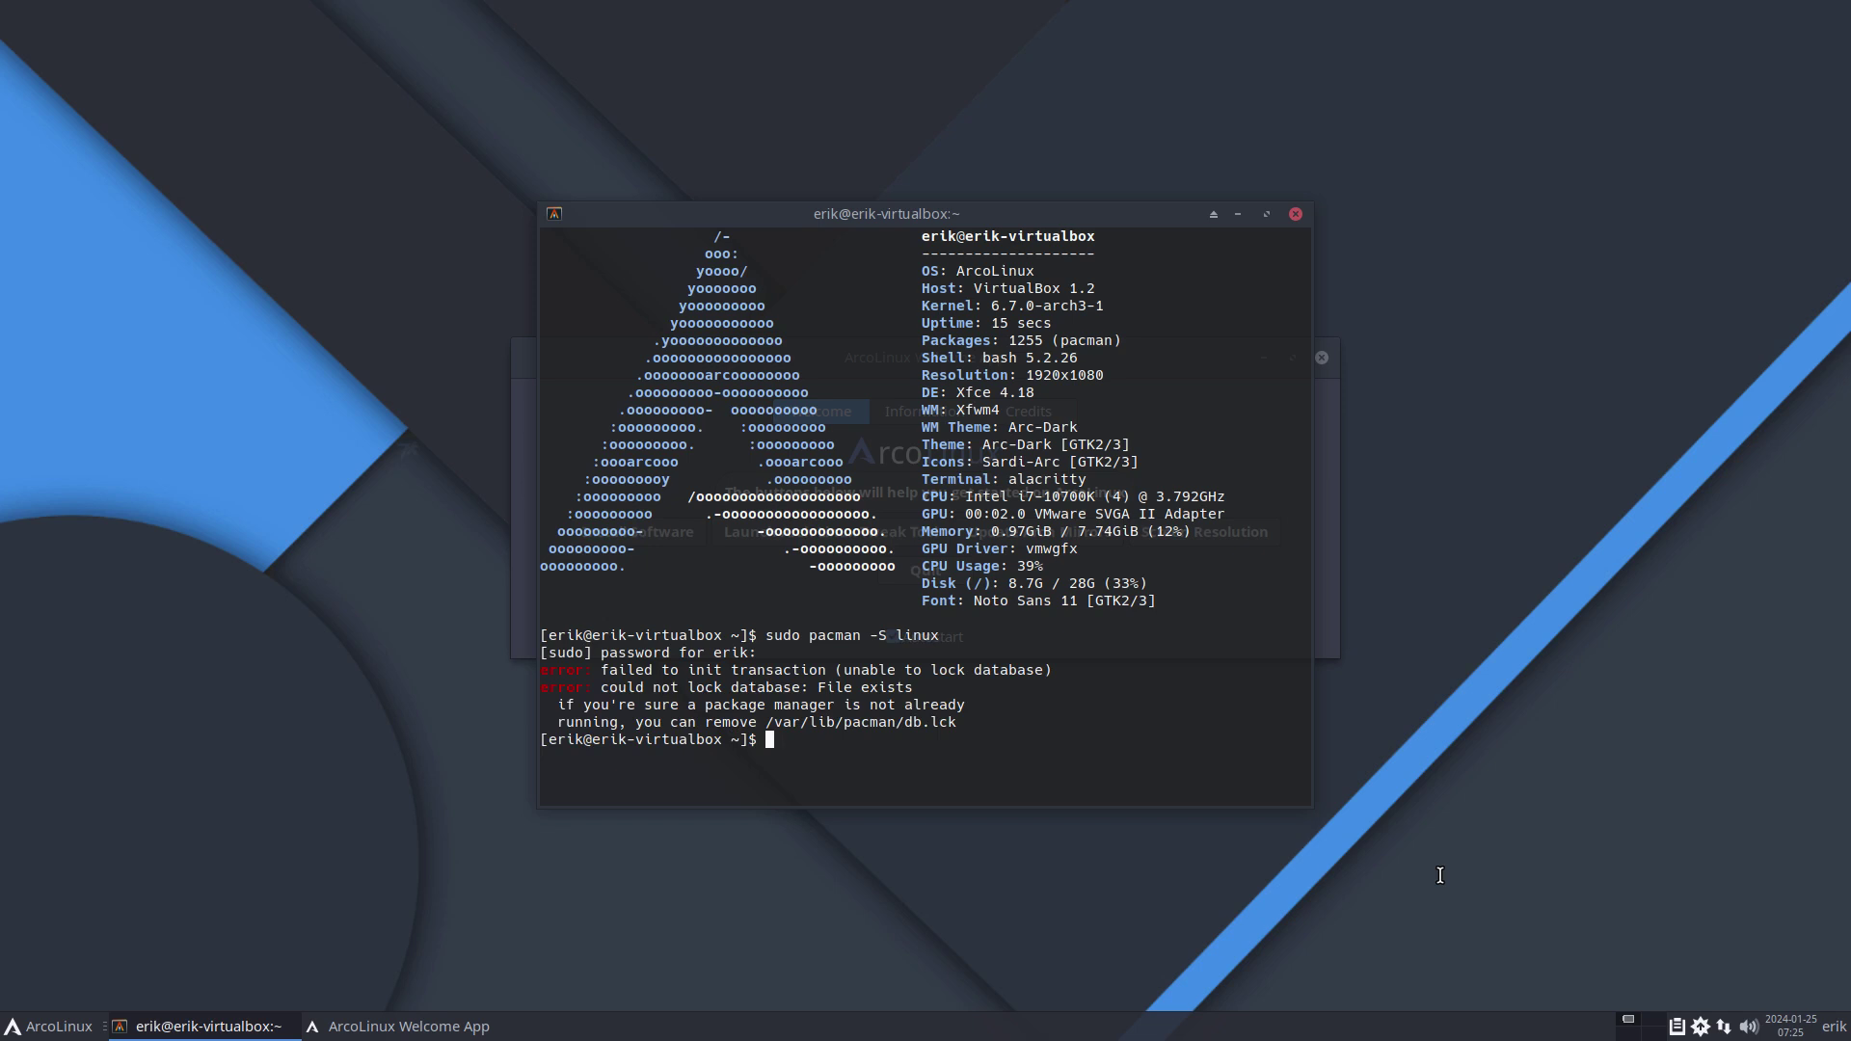
# Step: Clear the pacman lock with the unlock alias, rerun the linux reinstall and confirm it
pyautogui.write('unlock')
pyautogui.press('Return')
pyautogui.press('Up')
pyautogui.press('Up')
pyautogui.press('Return')
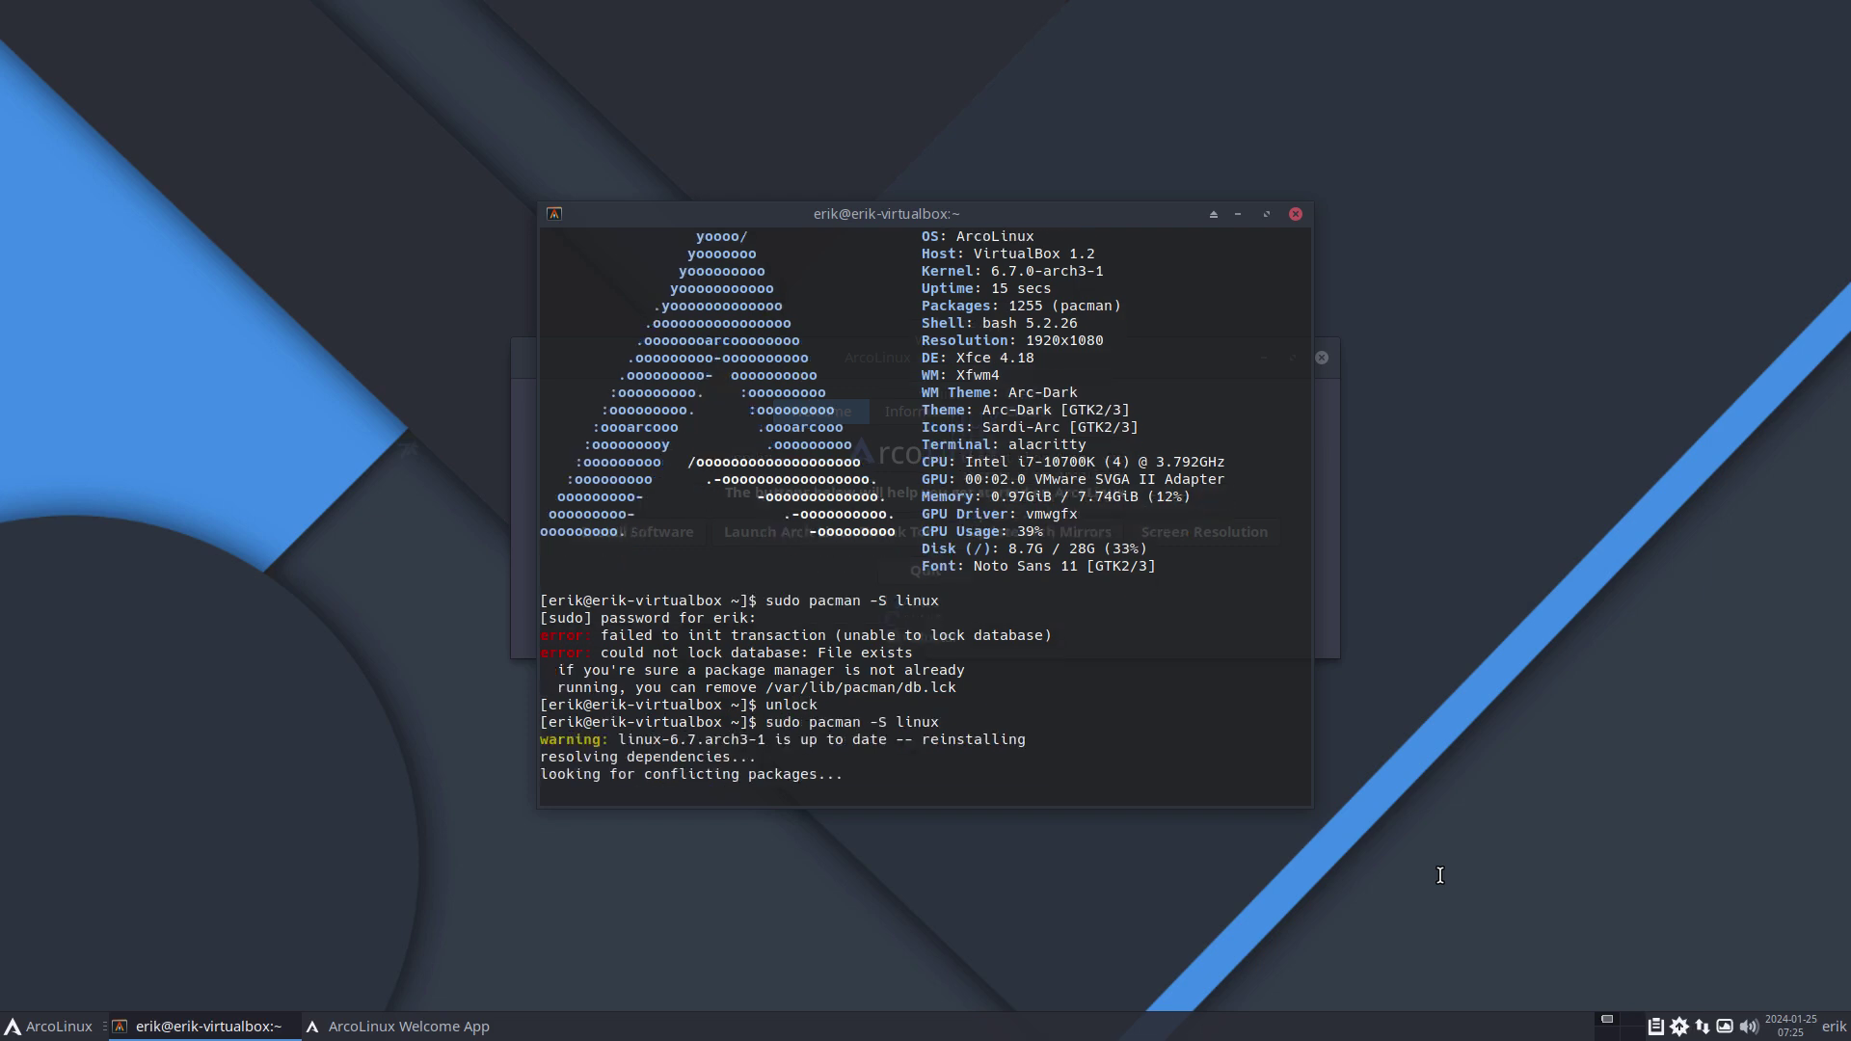
pyautogui.press('Return')
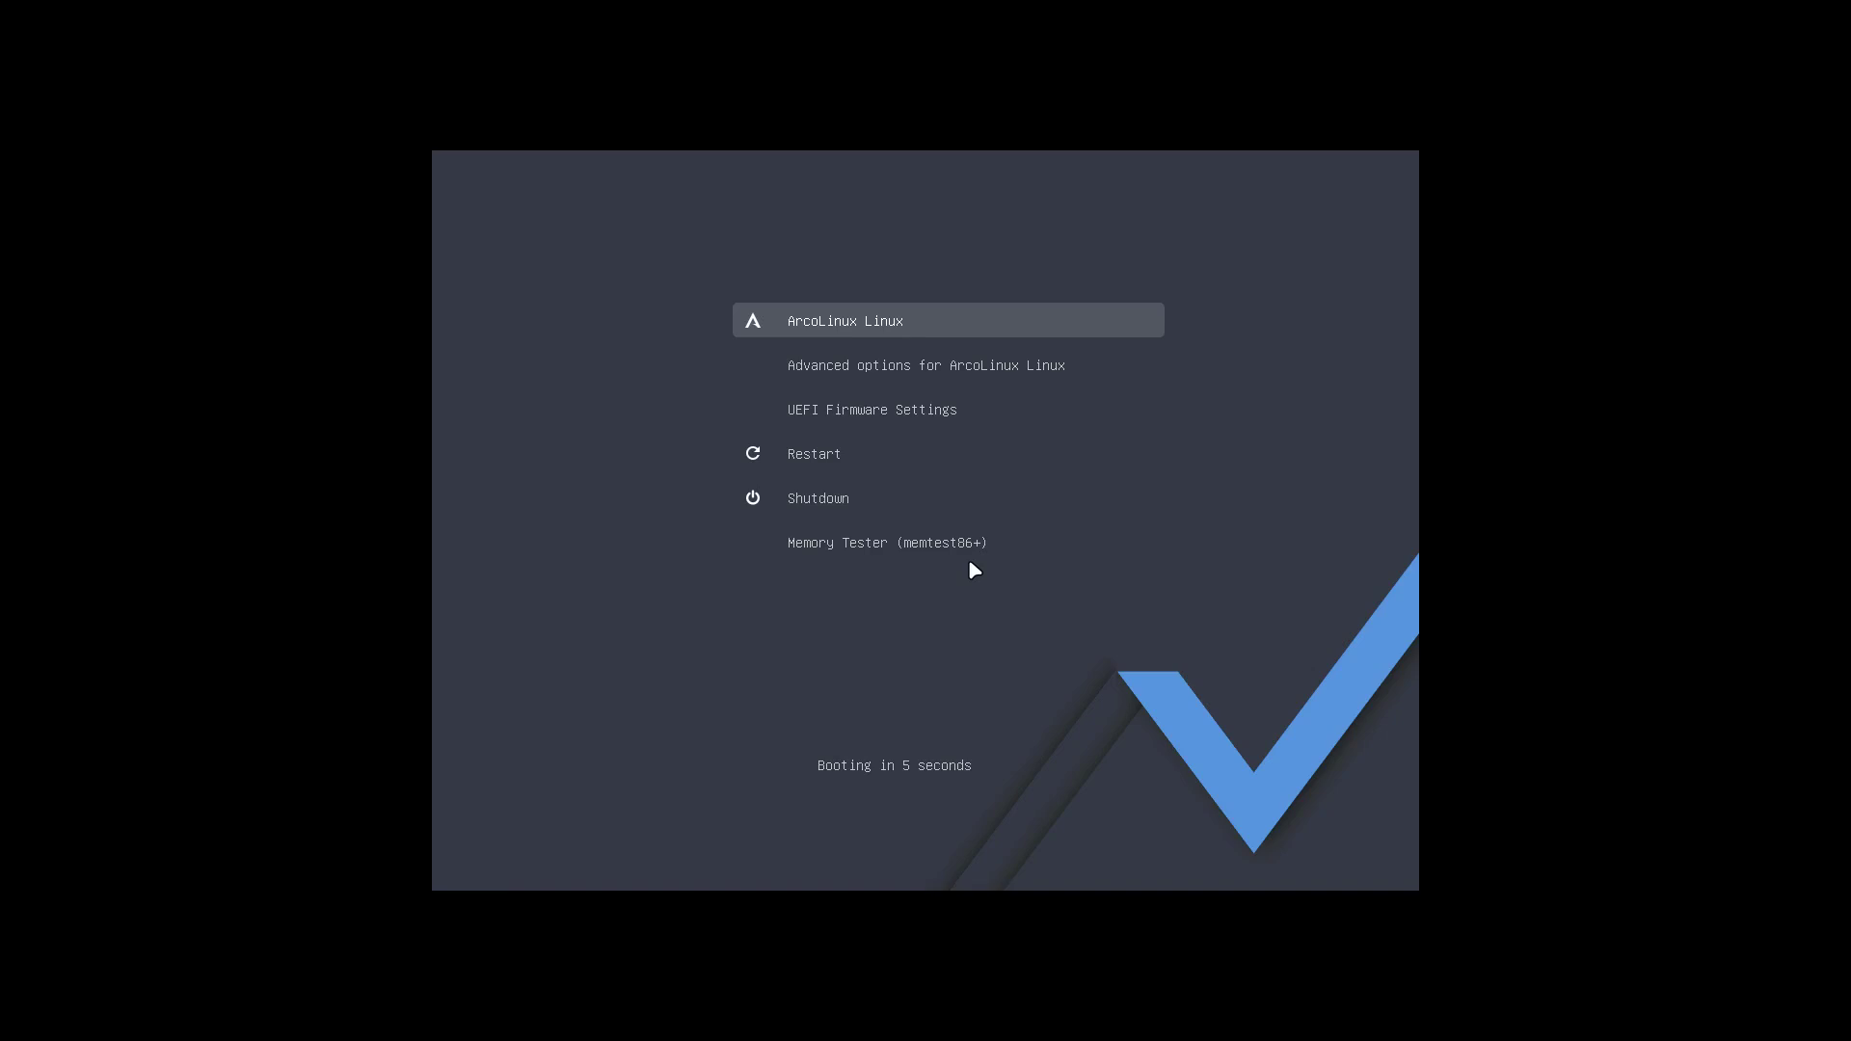
# Step: Try ArcoLinux Linux, then the Advanced options first and fallback initramfs entries; each fails
pyautogui.press('Return')
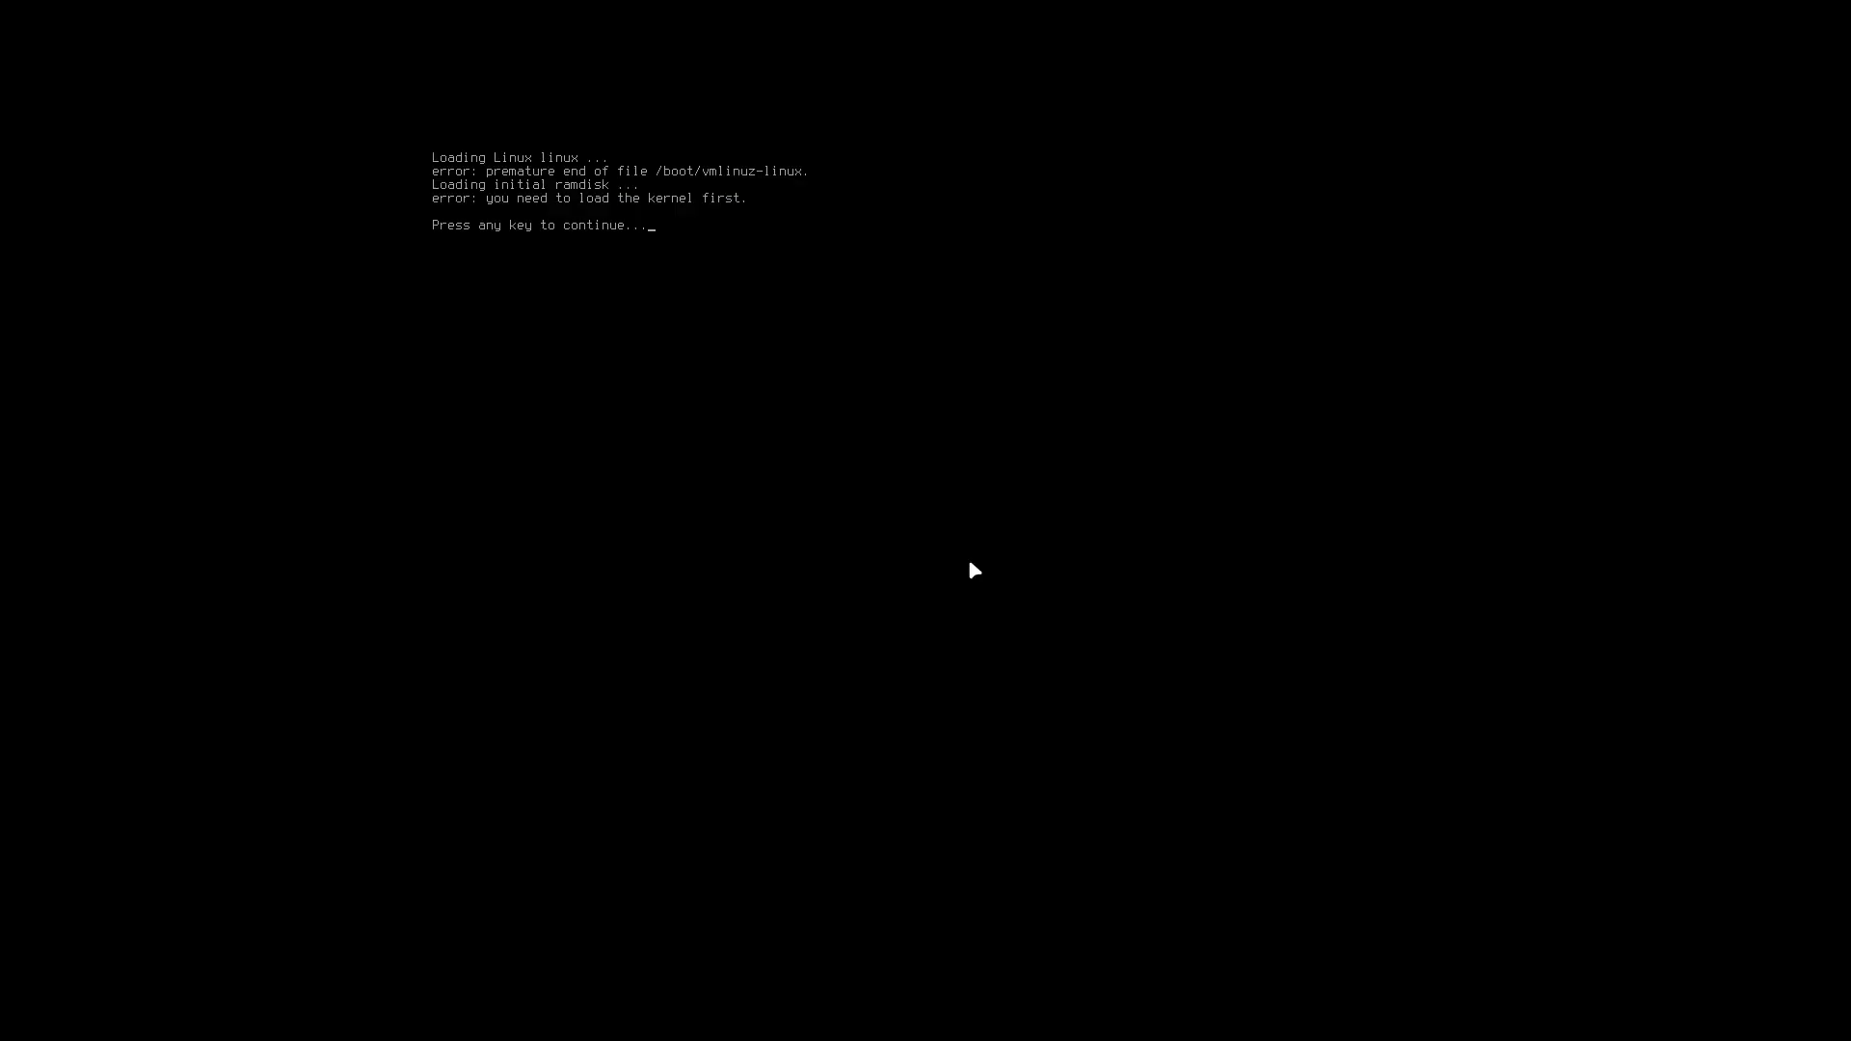
pyautogui.press('Return')
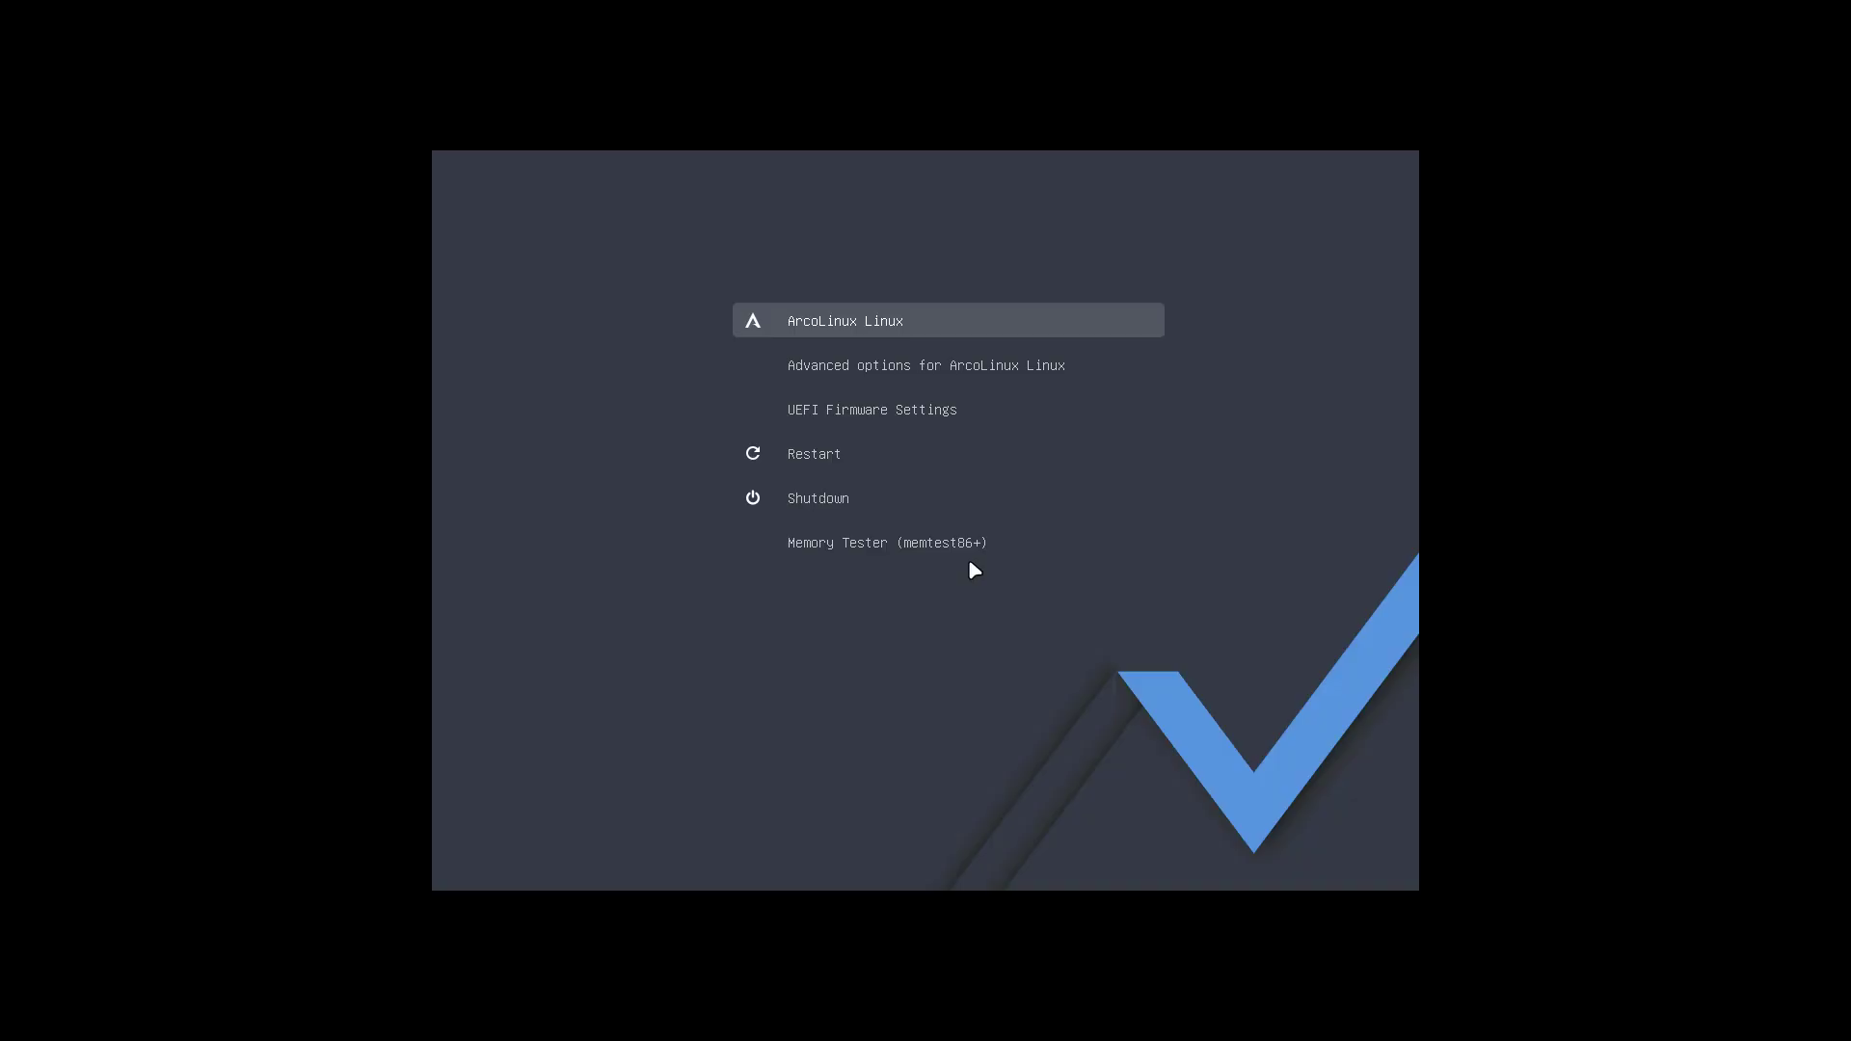
pyautogui.press('Down')
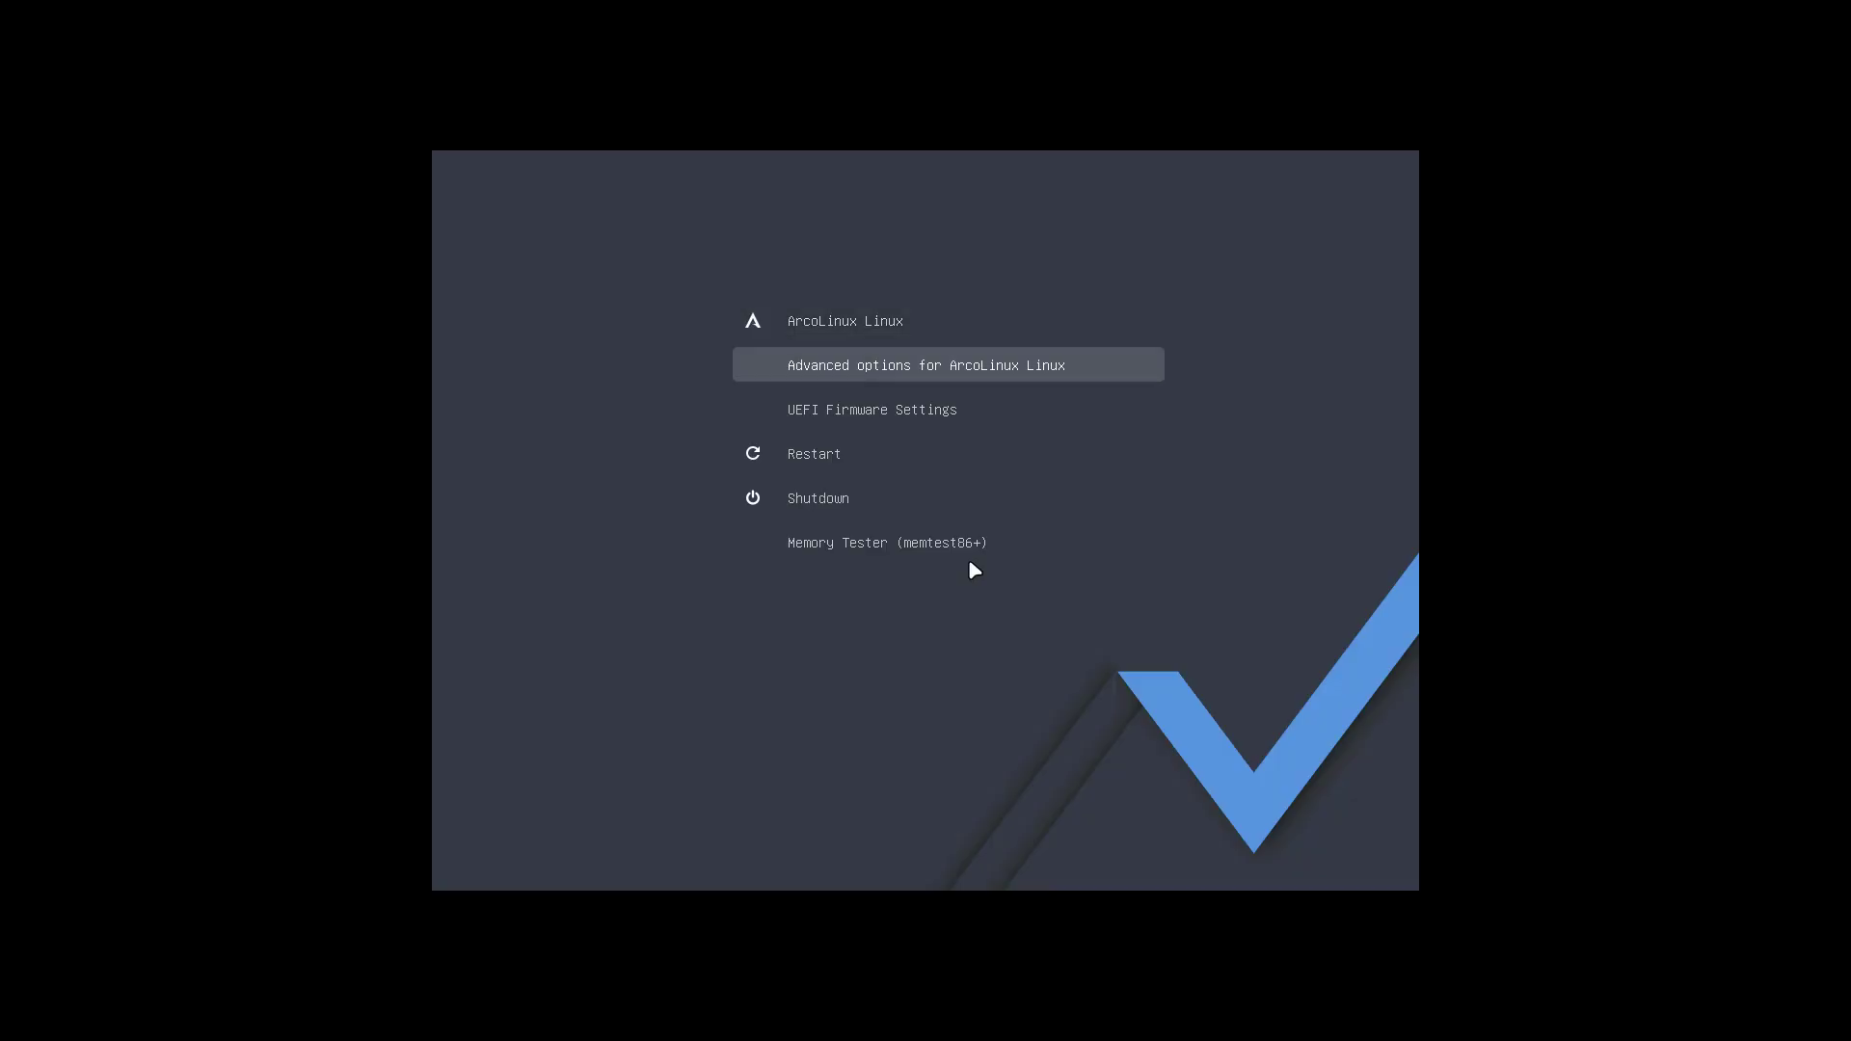
pyautogui.press('Return')
pyautogui.press('Return')
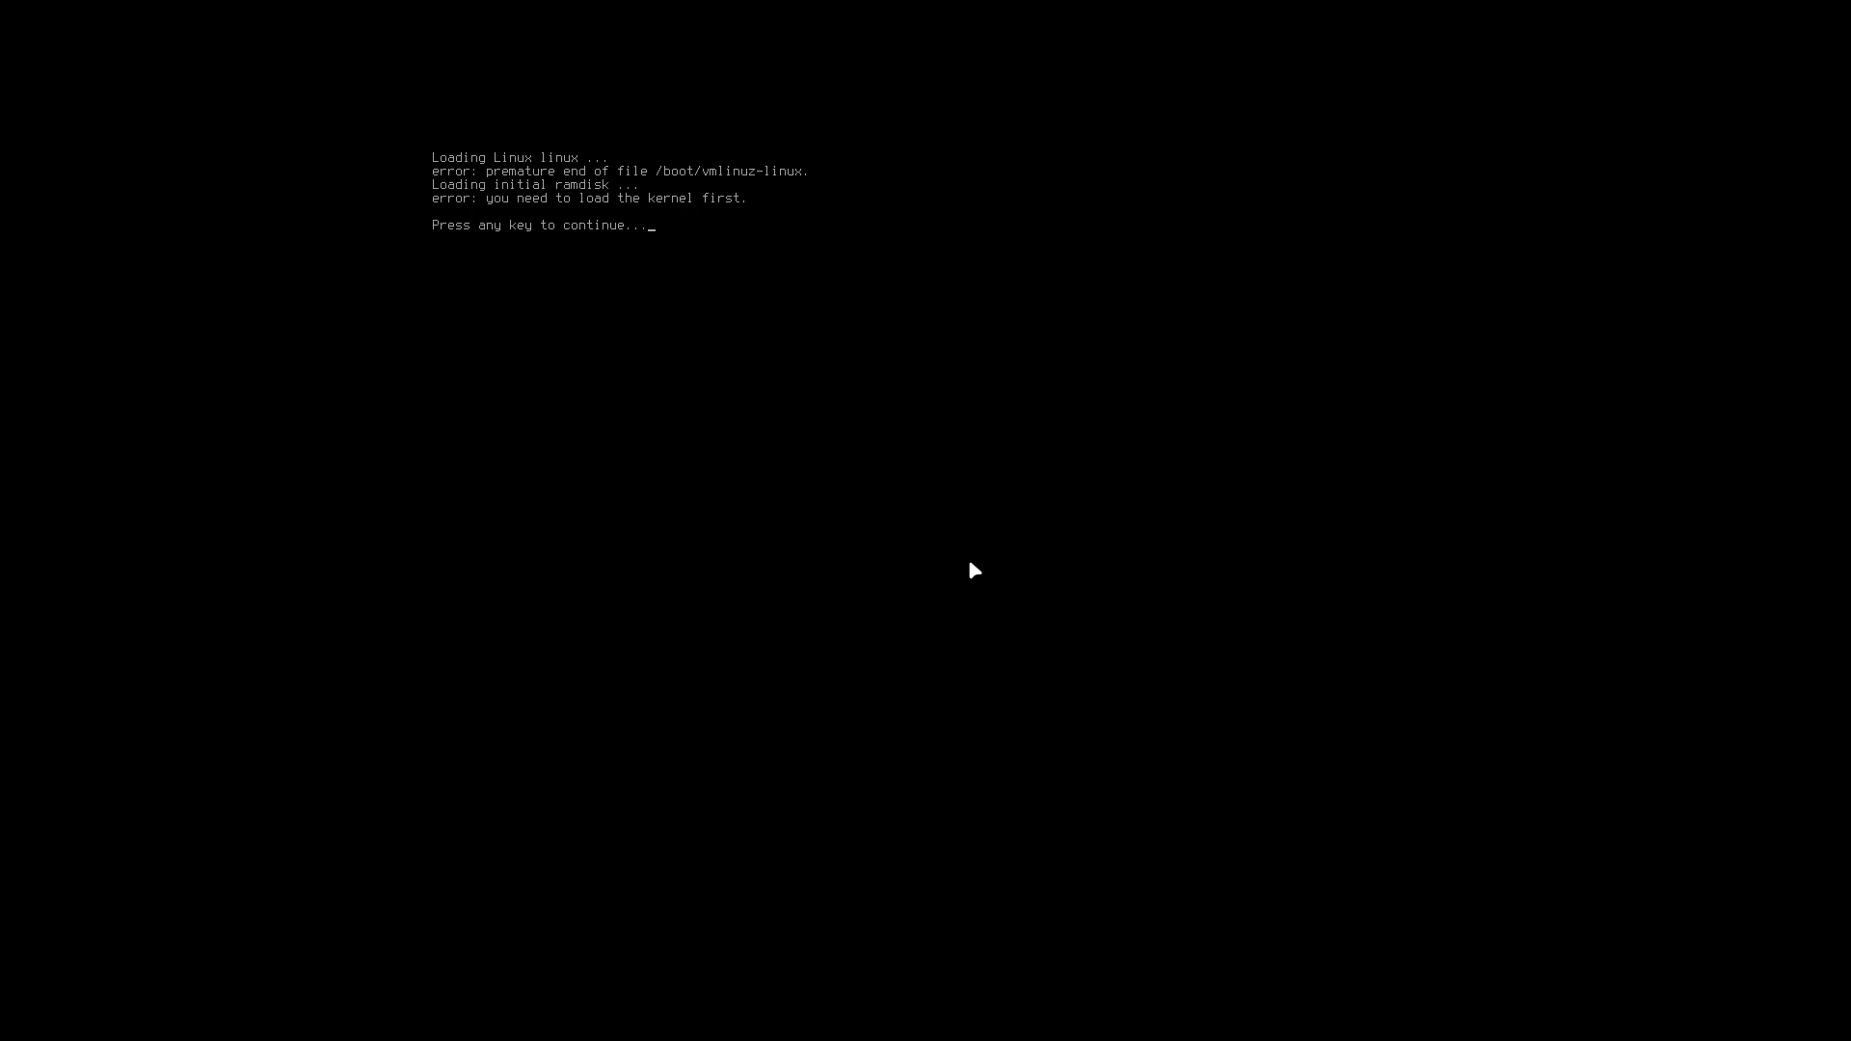
pyautogui.press('Return')
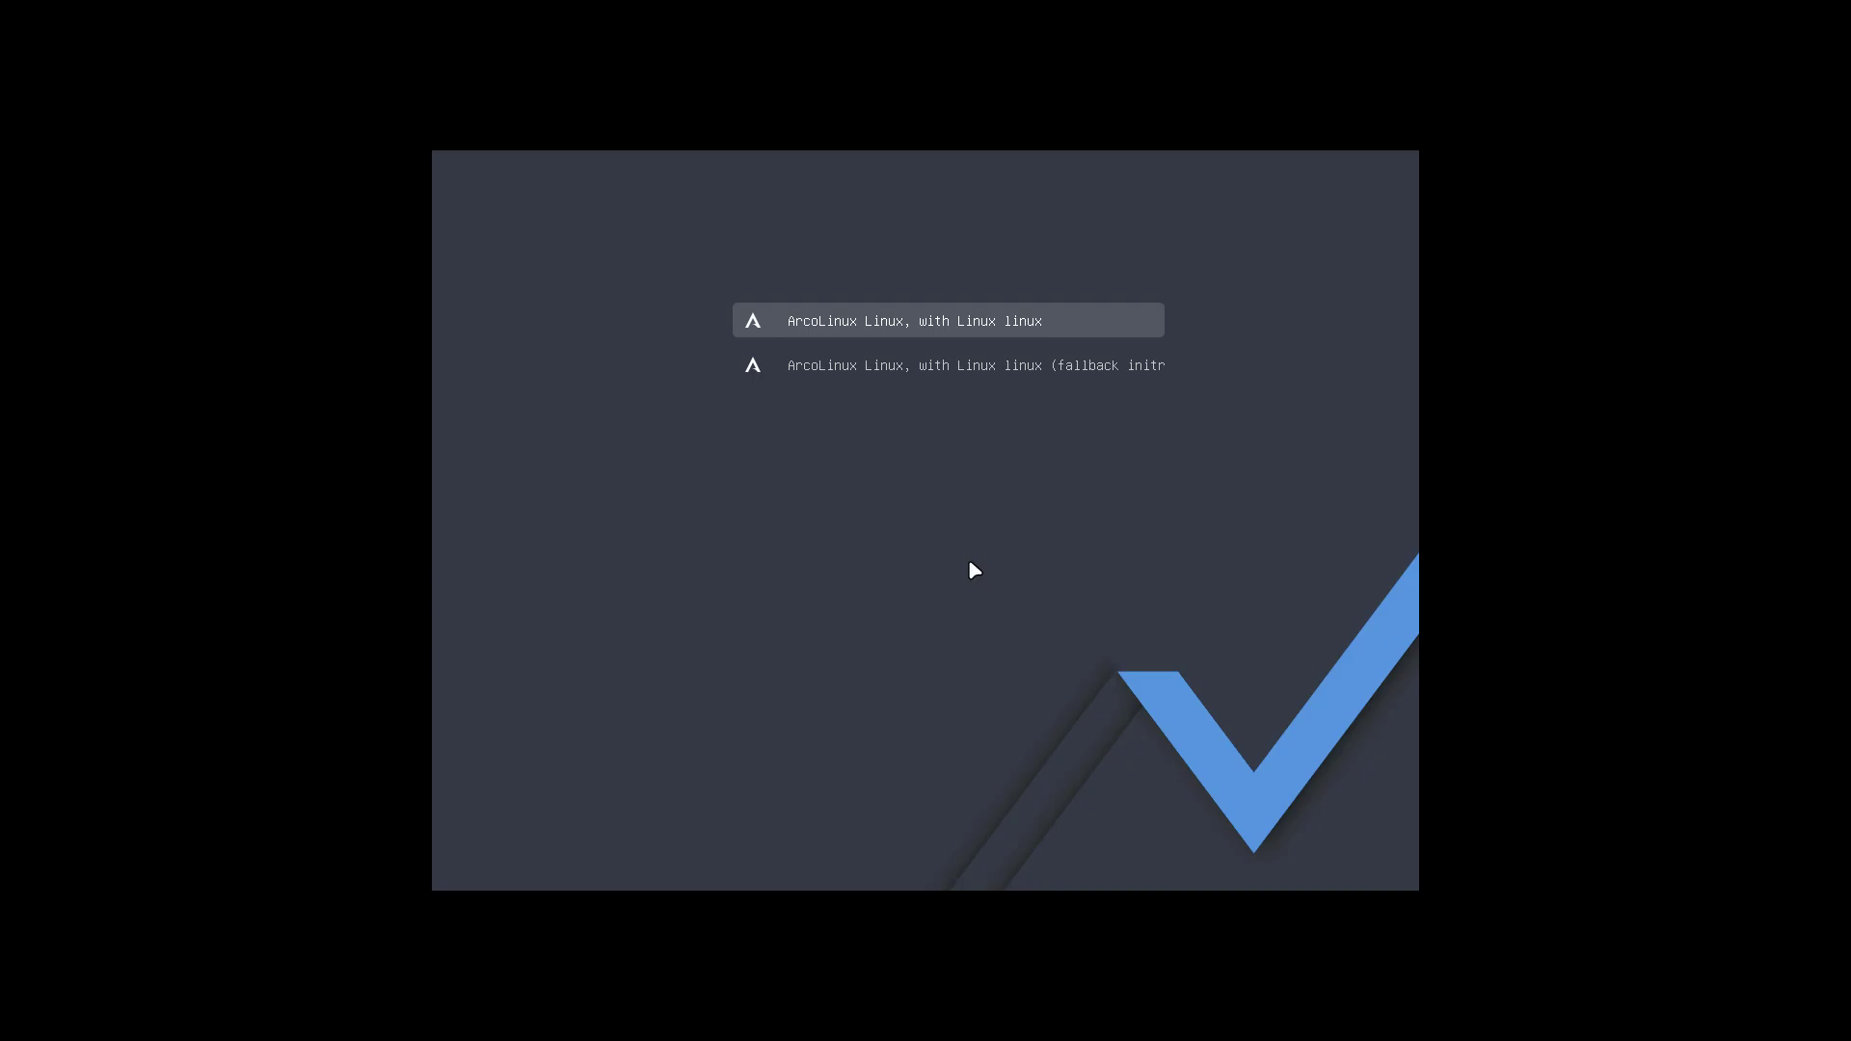
pyautogui.press('Down')
pyautogui.press('Return')
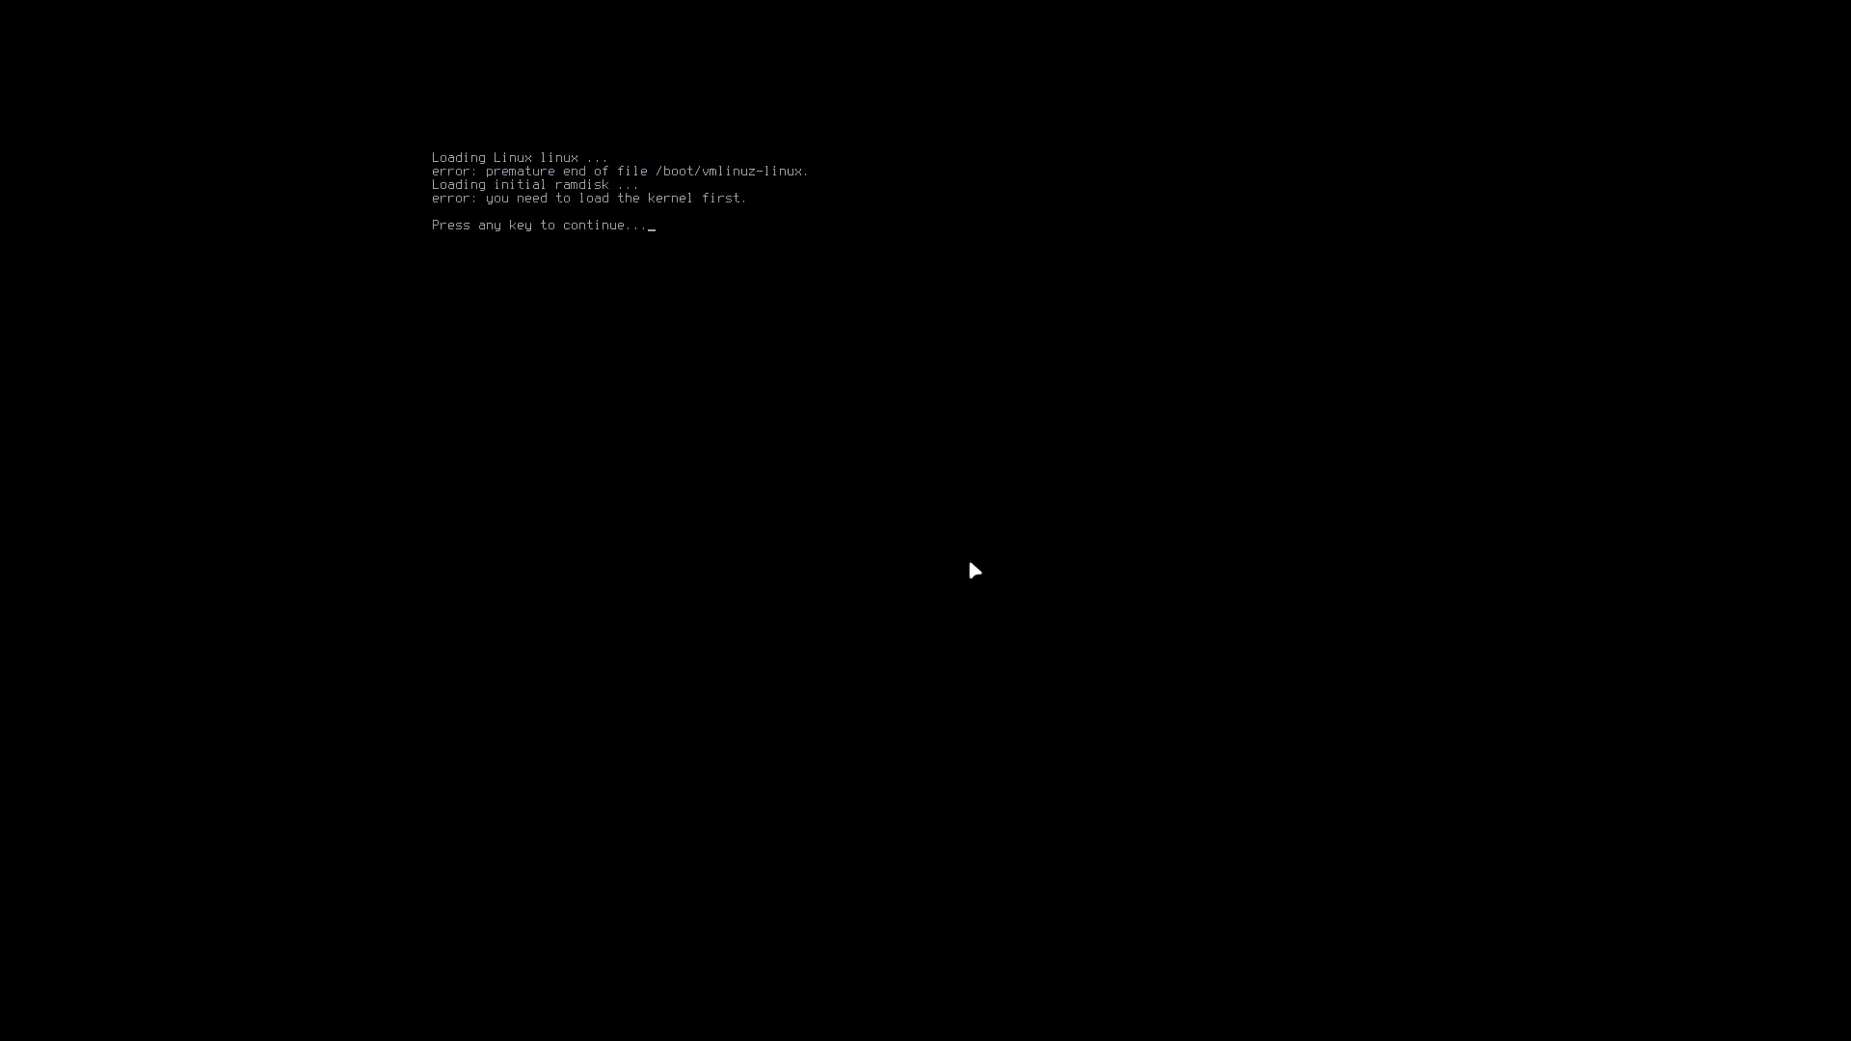